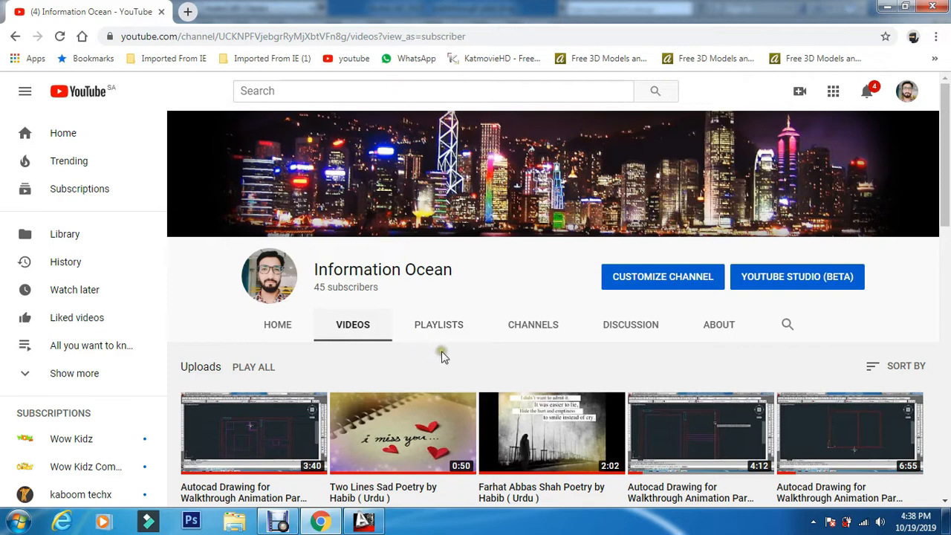
Switch to the walkthrough plan drawing in AutoCAD and make layer 8 the current layer.
click(364, 522)
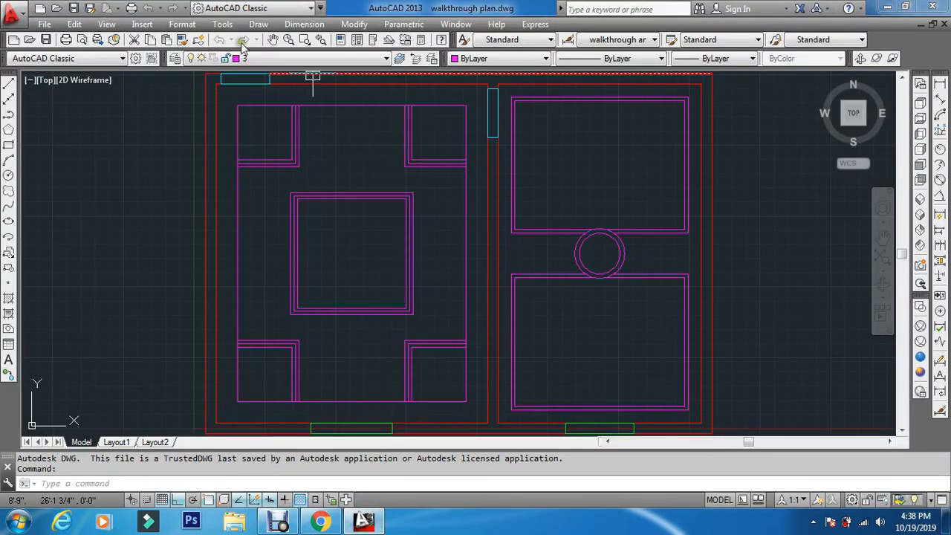
click(257, 60)
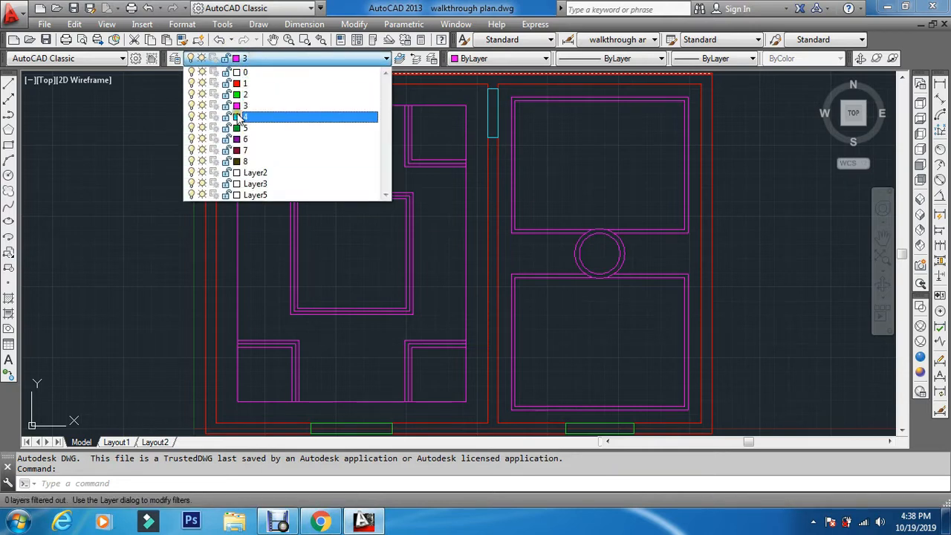
click(250, 161)
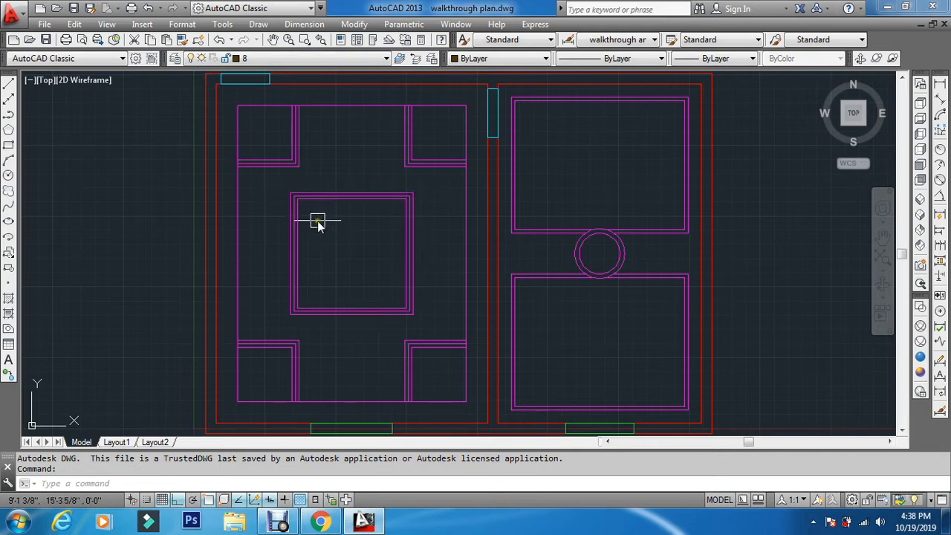
text(l)
key(Return)
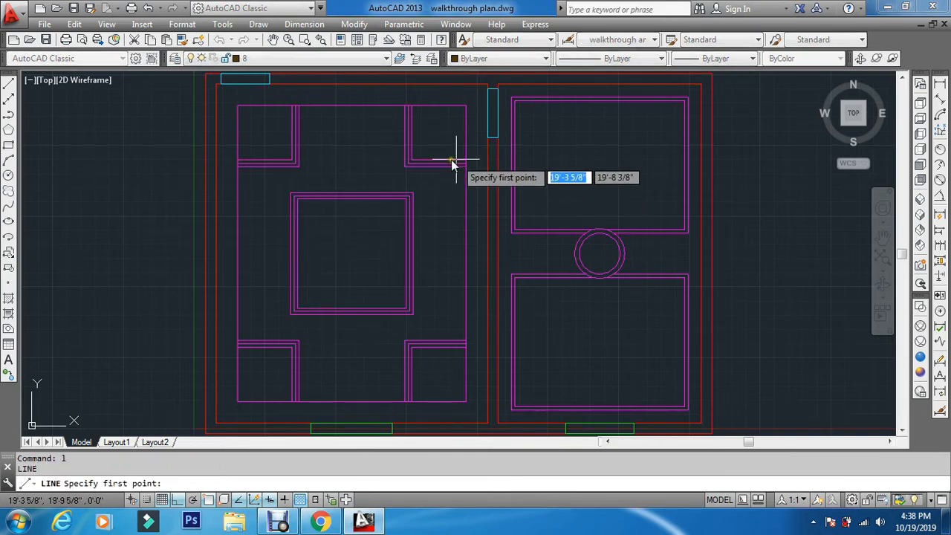
scroll(450, 162, up, 2)
key(Escape)
key(Escape)
Draw a vertical ray upward from the upper-right corner of the central square in the larger room.
text(ray)
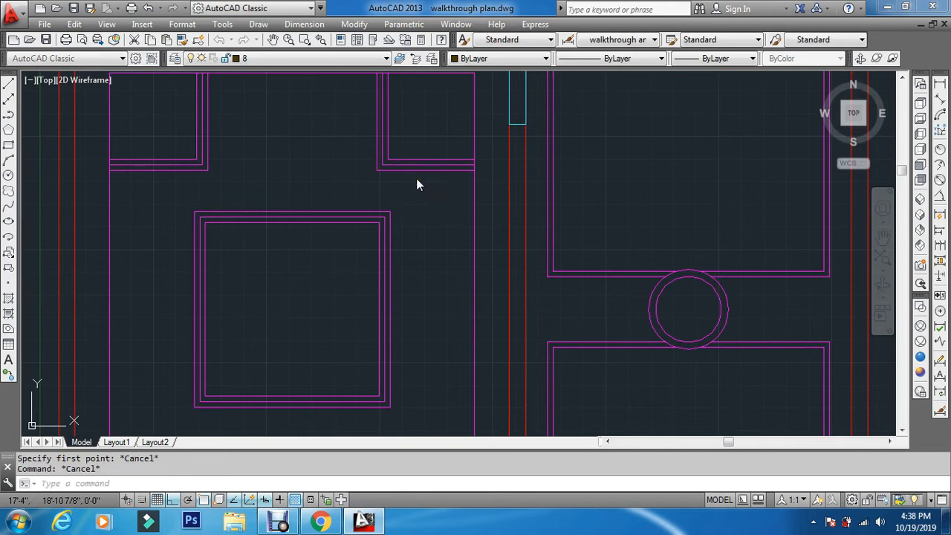
key(Return)
scroll(392, 184, up, 2)
click(387, 232)
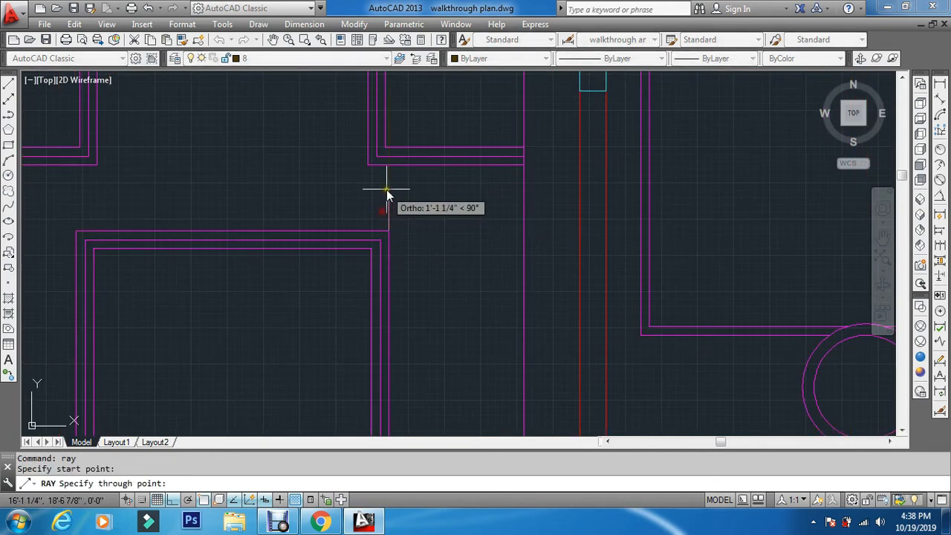
key(Escape)
key(Escape)
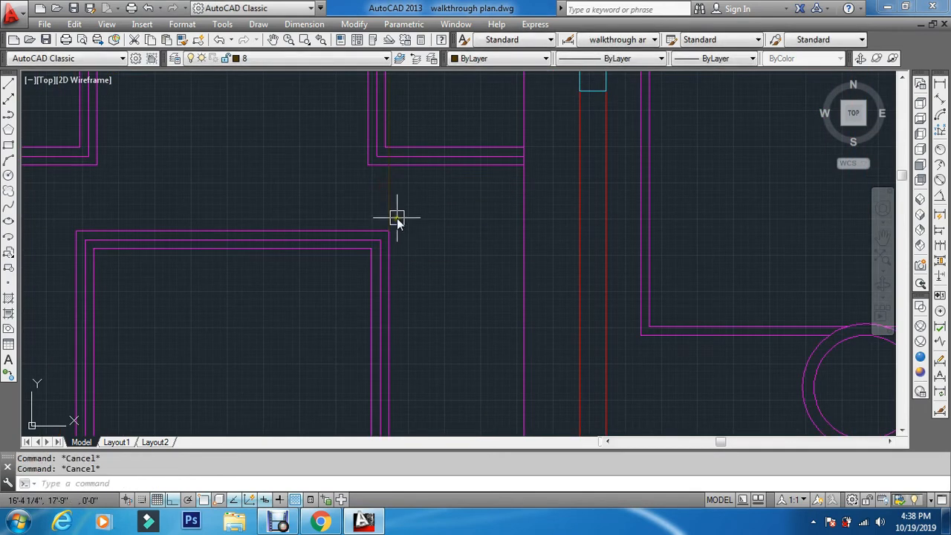
Move the vertical ray 4 inches to the right, away from the central square.
key(Return)
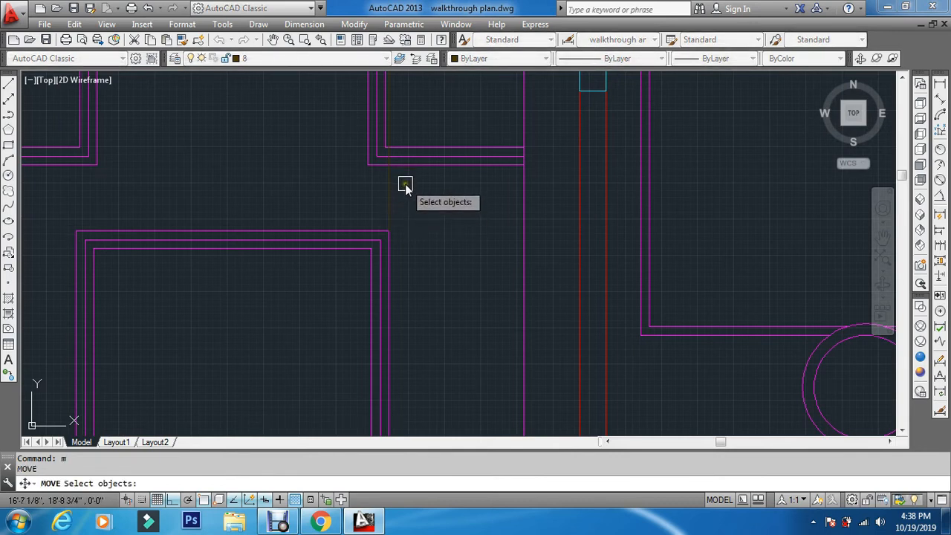
click(397, 186)
click(388, 207)
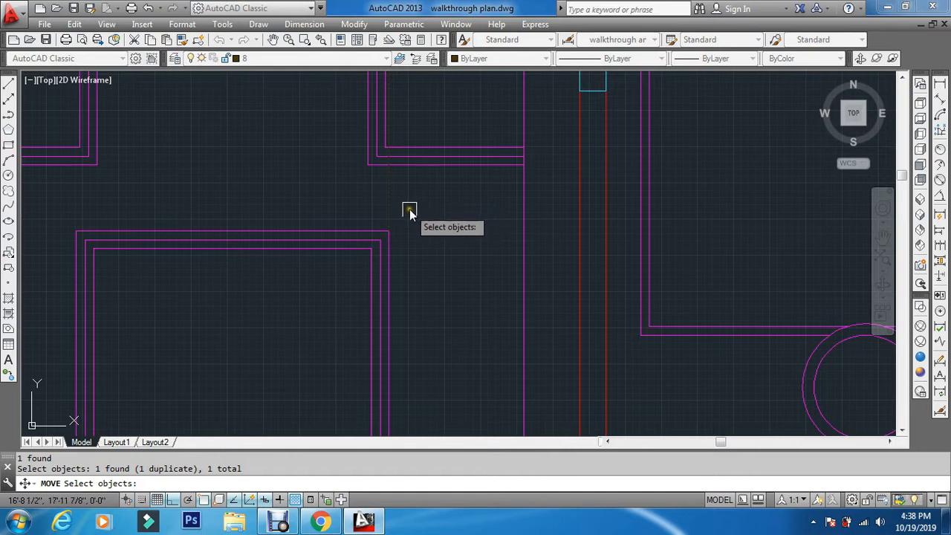
key(Return)
click(415, 232)
text(4)
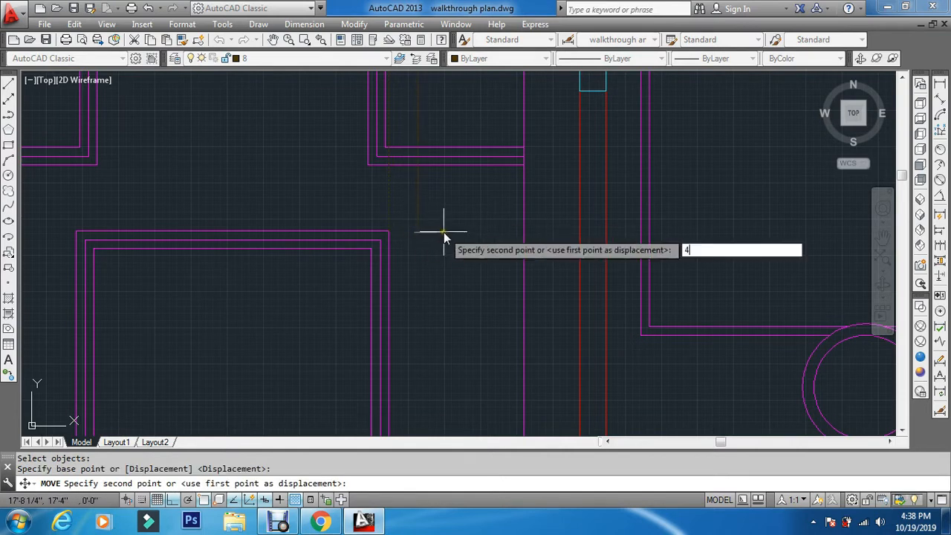
key(Return)
key(Escape)
key(Escape)
Offset the vertical ray 6 inches to the right.
scroll(419, 200, up, 5)
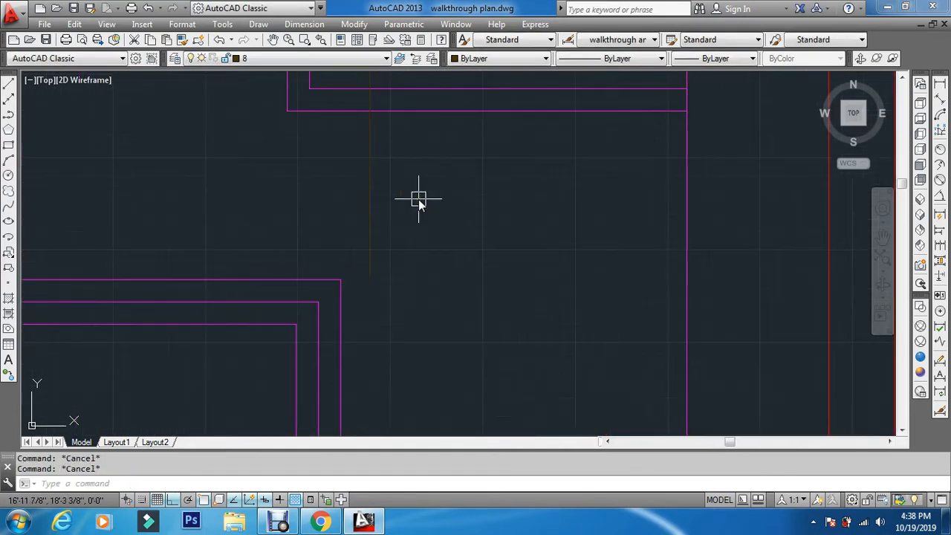
text(o)
key(Return)
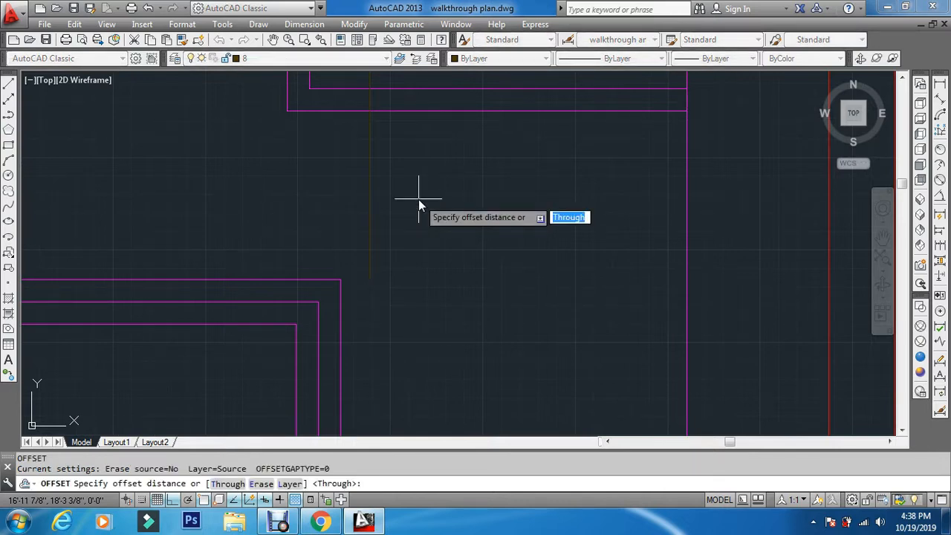
text(6)
key(Return)
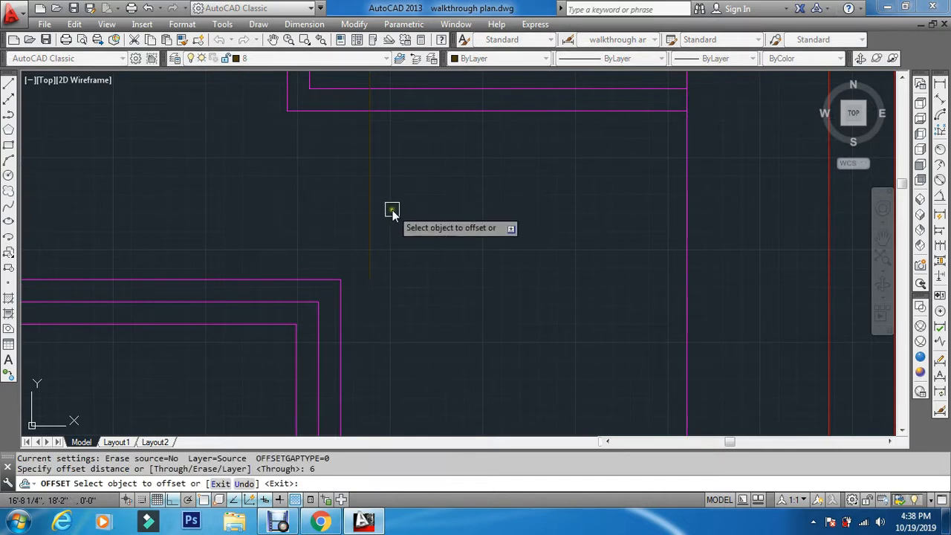
key(Escape)
key(Escape)
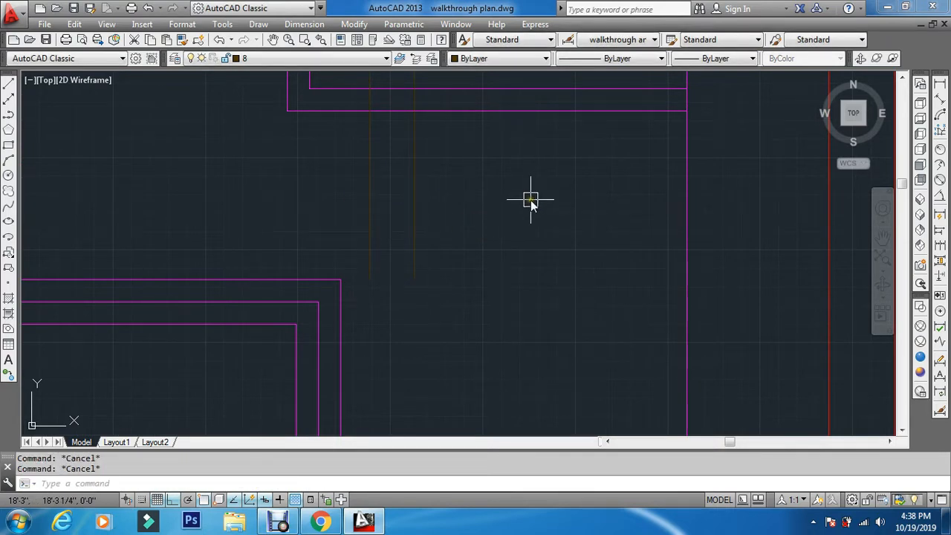
Draw a horizontal ray to the right from the lower end of the vertical ray nearest the central square.
text(ray)
key(Return)
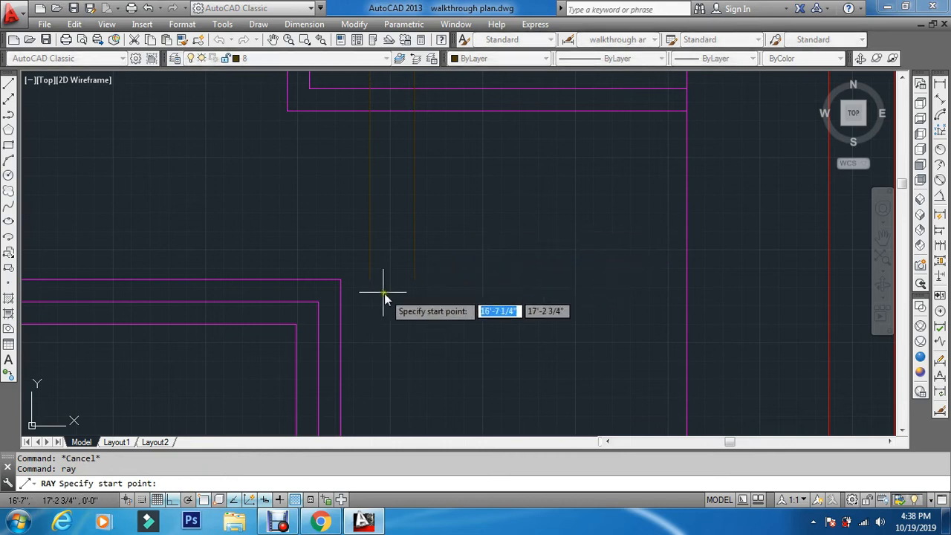
click(364, 283)
key(Escape)
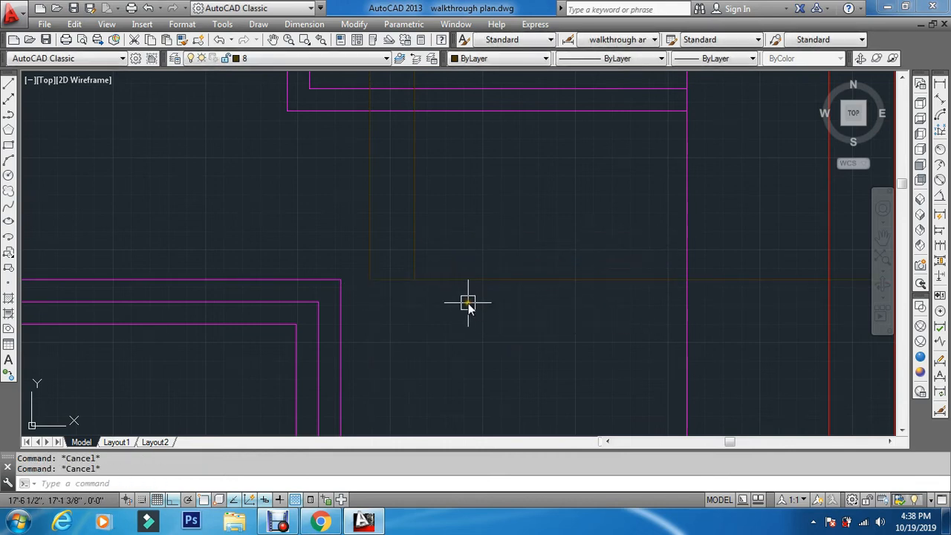
Offset the horizontal ray 1 foot downward.
text(o)
key(Return)
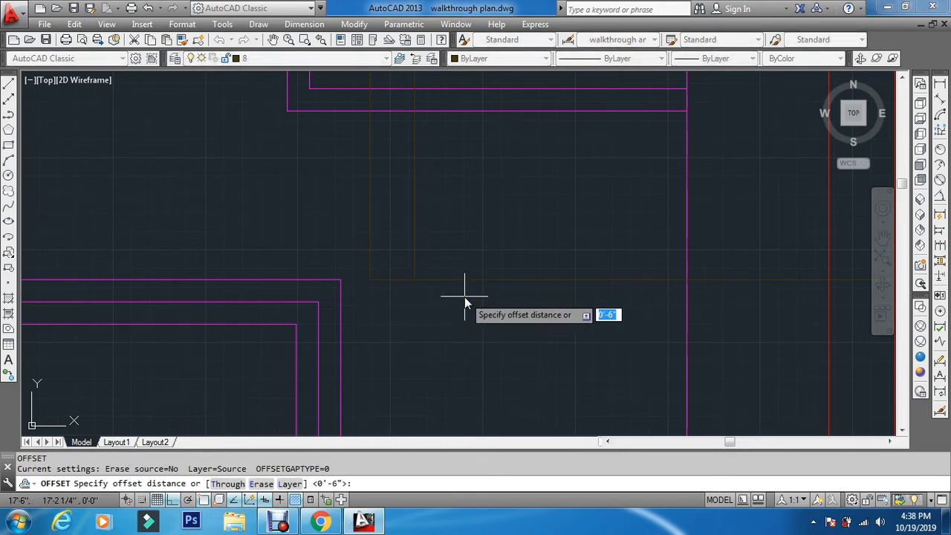
text(1')
key(Return)
click(463, 281)
click(461, 324)
key(Escape)
key(Escape)
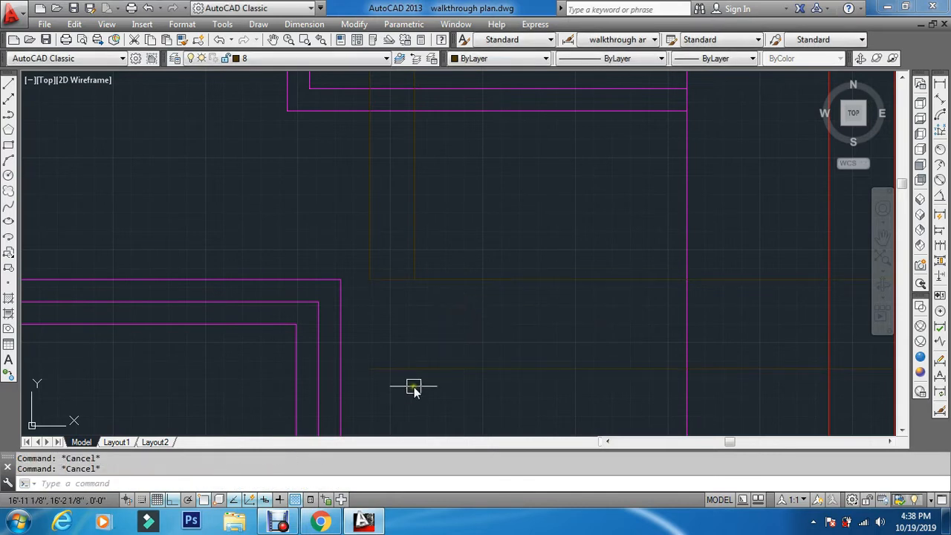
Extend the lower horizontal ray leftward to the right edge of the central square.
text(e)
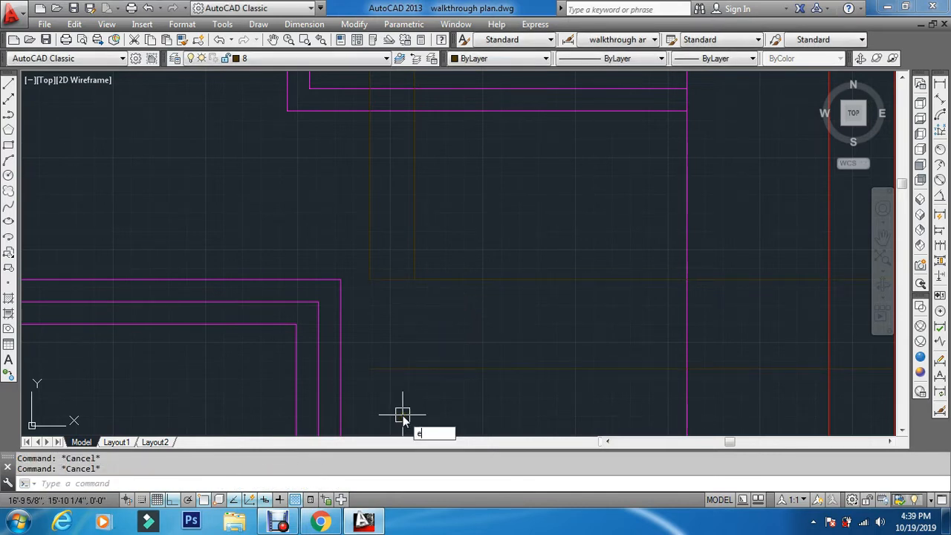
text(x)
key(Return)
key(Return)
click(407, 369)
key(Escape)
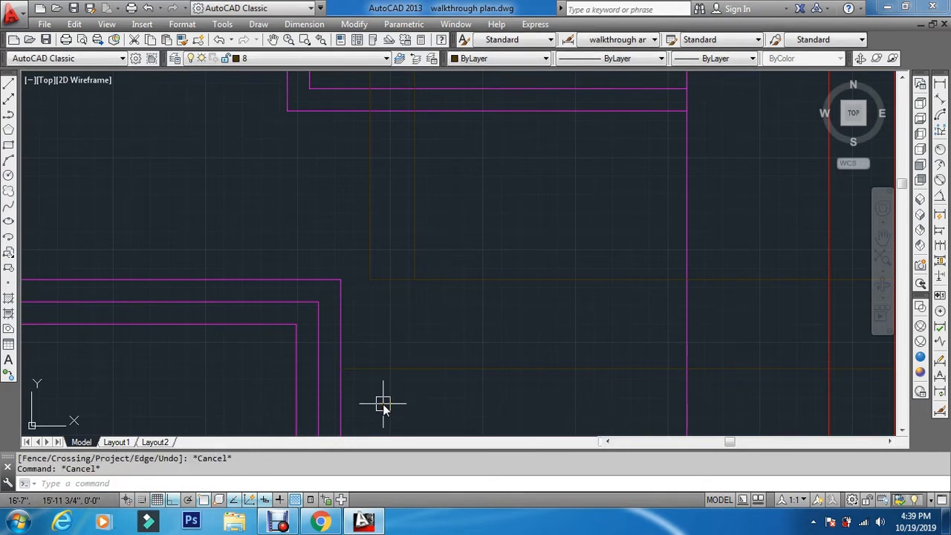
Offset the extended horizontal ray 6 inches upward.
text(o)
key(Return)
text(6)
key(Return)
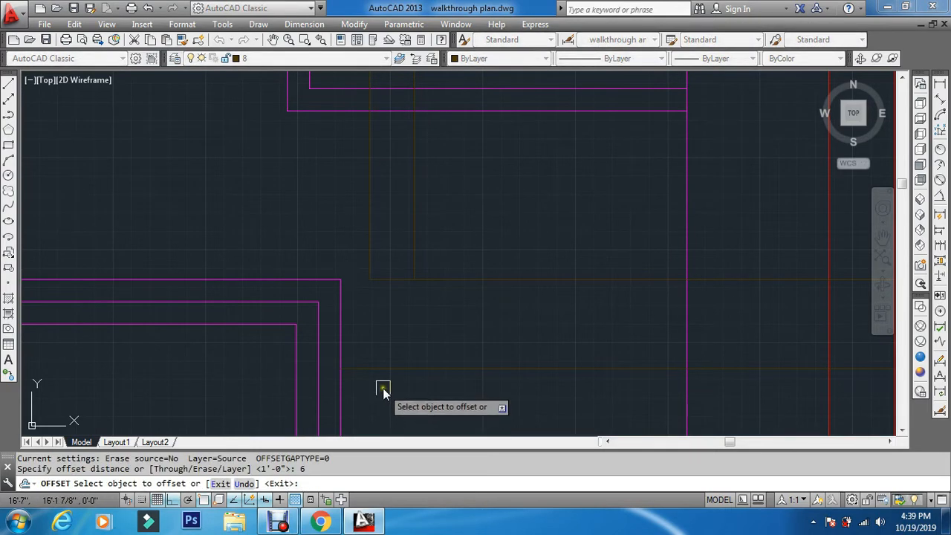
click(375, 371)
click(385, 301)
key(Escape)
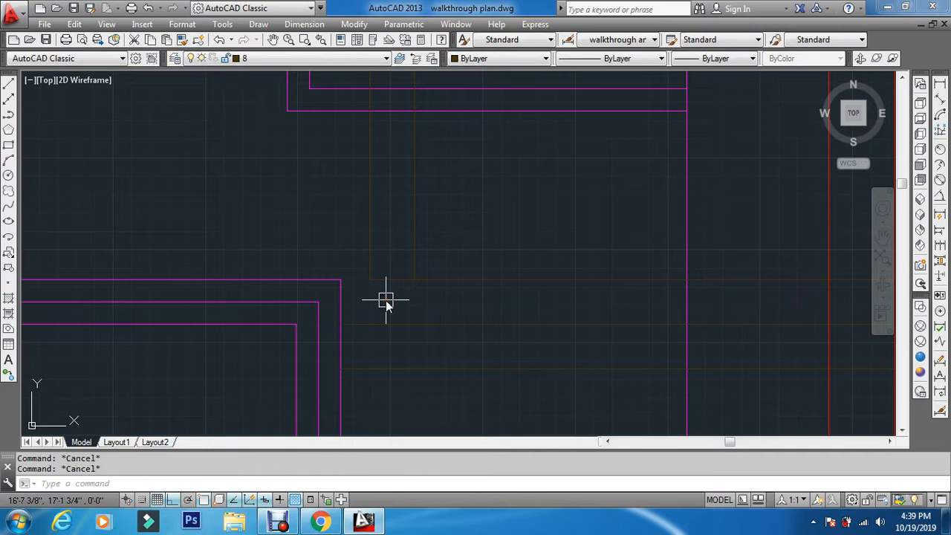
Fillet the inner vertical and upper offset rays, and the outer vertical and lower rays, into two sharp L-shaped corners.
text(f)
key(Return)
click(372, 233)
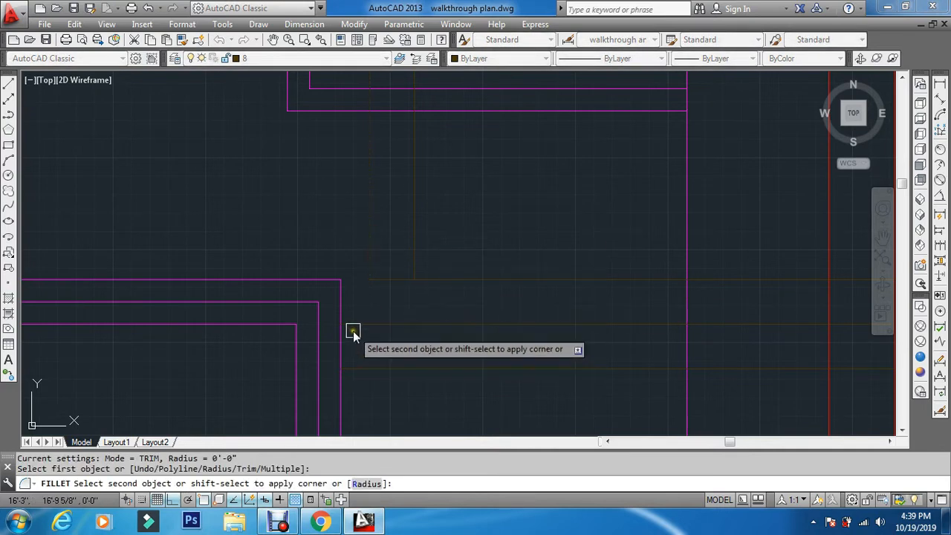
click(353, 332)
key(Return)
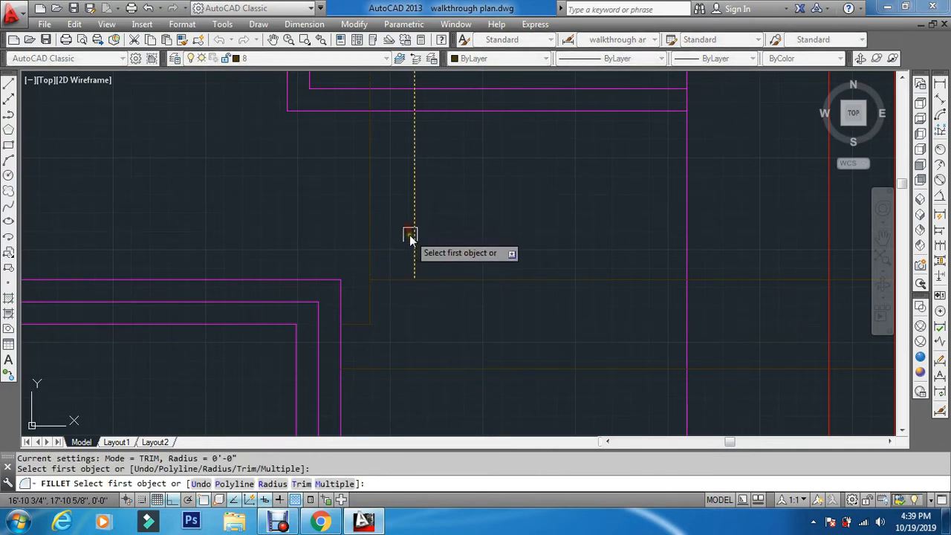
click(410, 236)
click(365, 367)
key(Escape)
key(Escape)
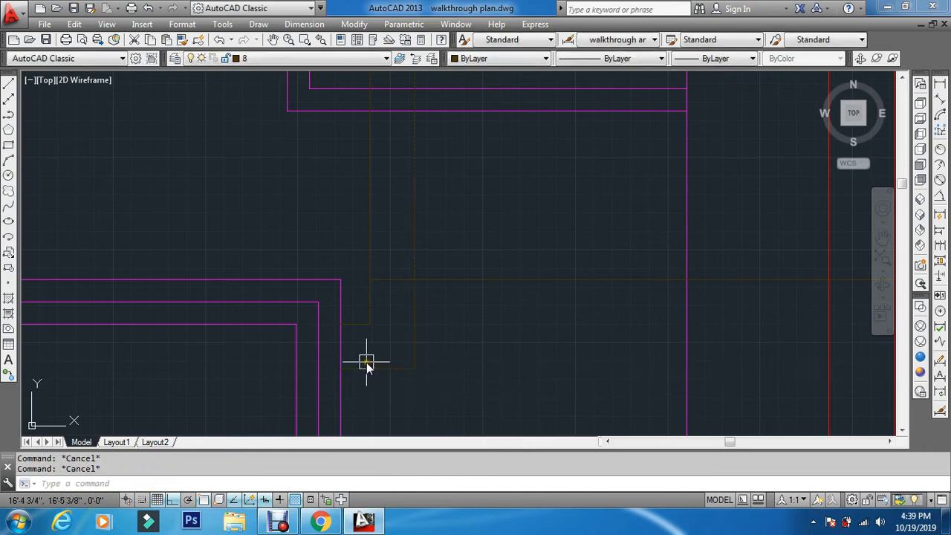
Erase the original horizontal ray crossing the L-shaped strip.
text(e)
key(Return)
click(532, 228)
click(463, 301)
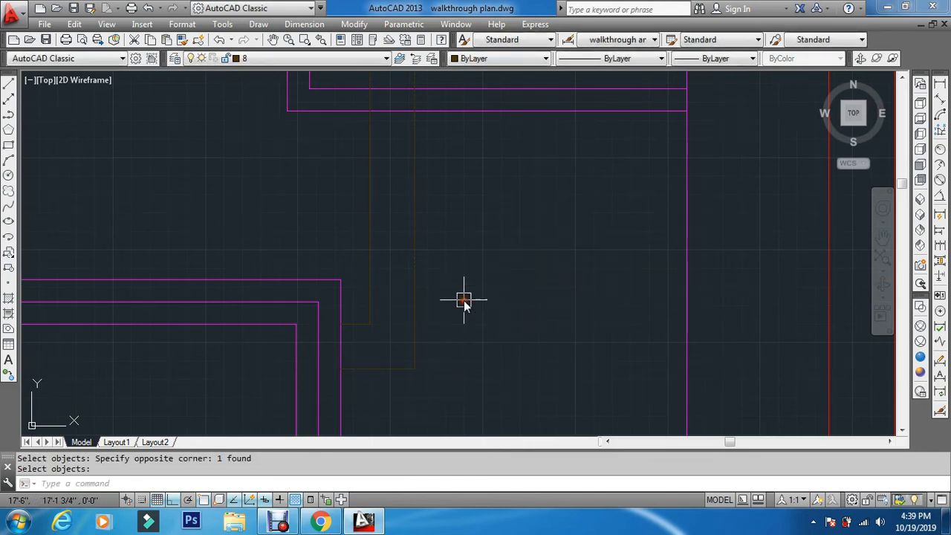
Trim the two vertical rays inside the room's upper-right corner square, using its outer outline as the cutting edge.
text(tr)
key(Return)
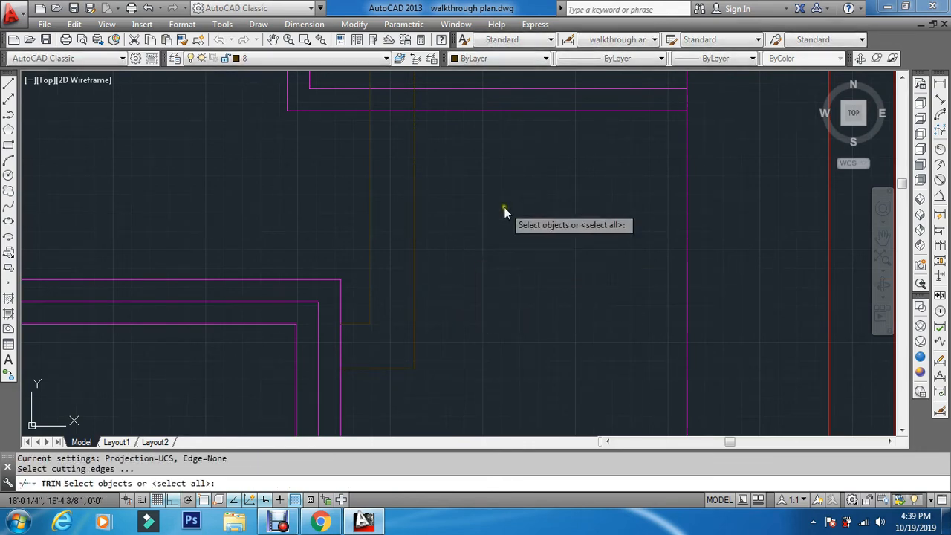
click(493, 110)
scroll(479, 213, down, 3)
scroll(476, 159, down, 5)
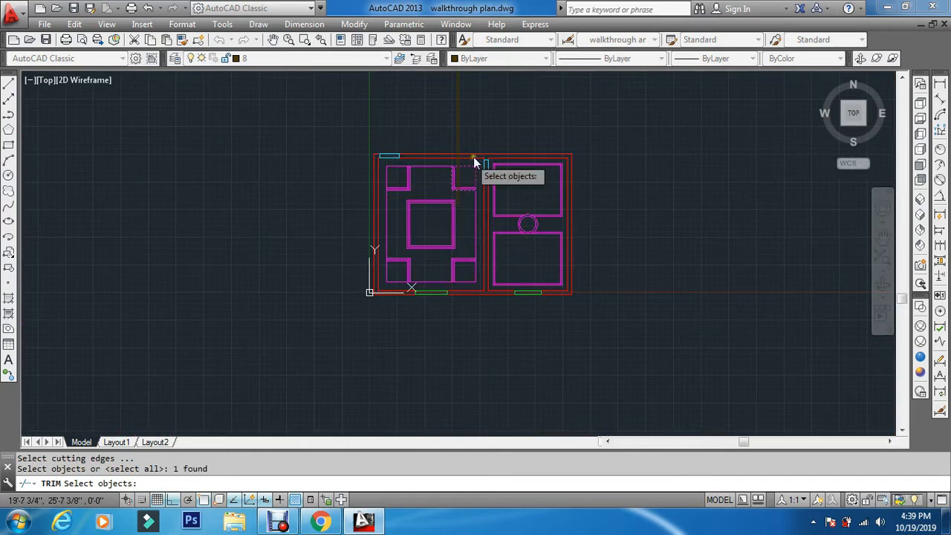
scroll(463, 195, up, 7)
key(Return)
click(430, 246)
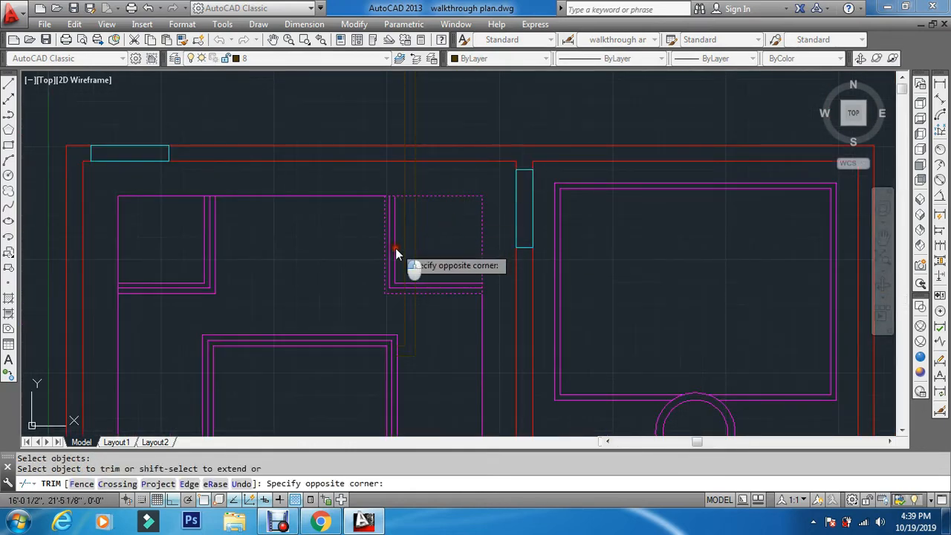
click(396, 248)
key(Return)
key(Return)
key(Escape)
Erase the leftover pieces of the two vertical rays above the upper-right corner square.
text(e)
key(Return)
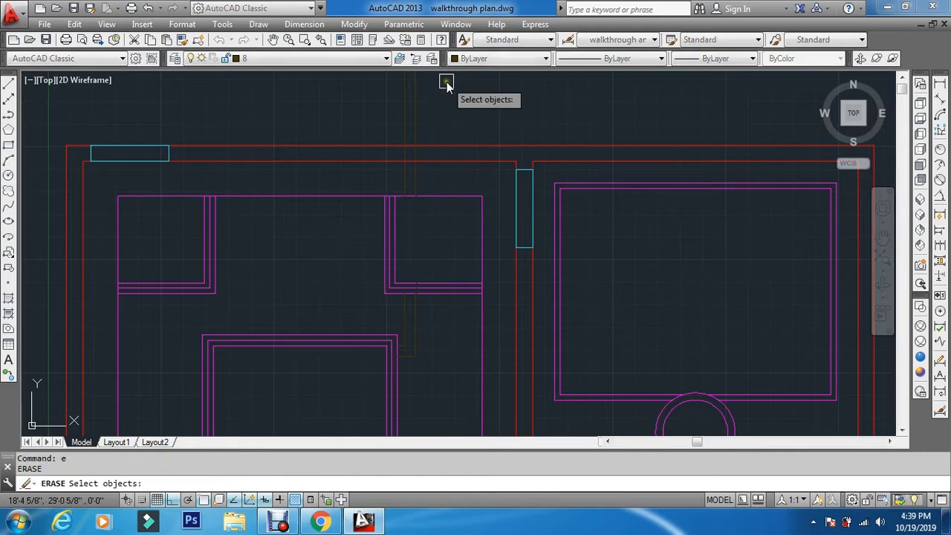
click(446, 81)
click(383, 126)
key(Escape)
scroll(426, 220, down, 5)
scroll(420, 252, up, 5)
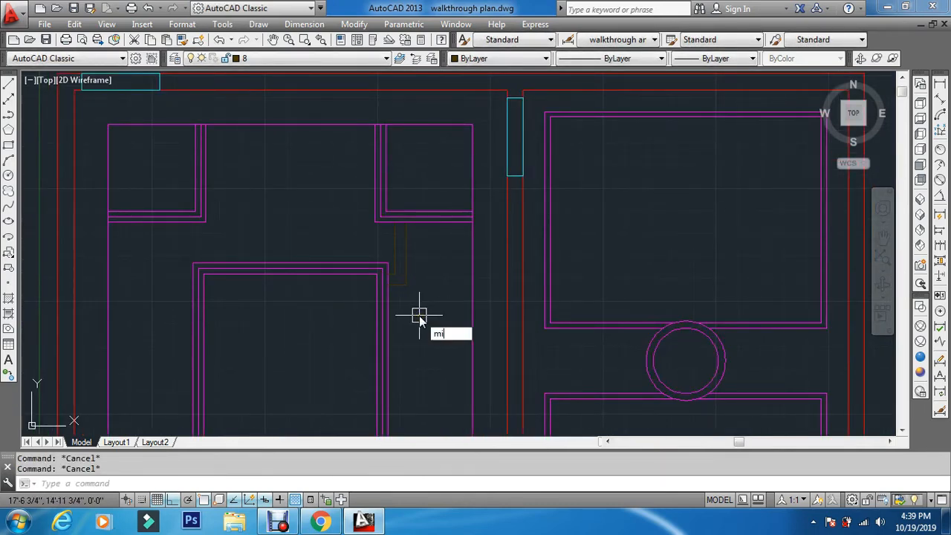
key(Return)
scroll(410, 257, up, 2)
click(431, 245)
key(Escape)
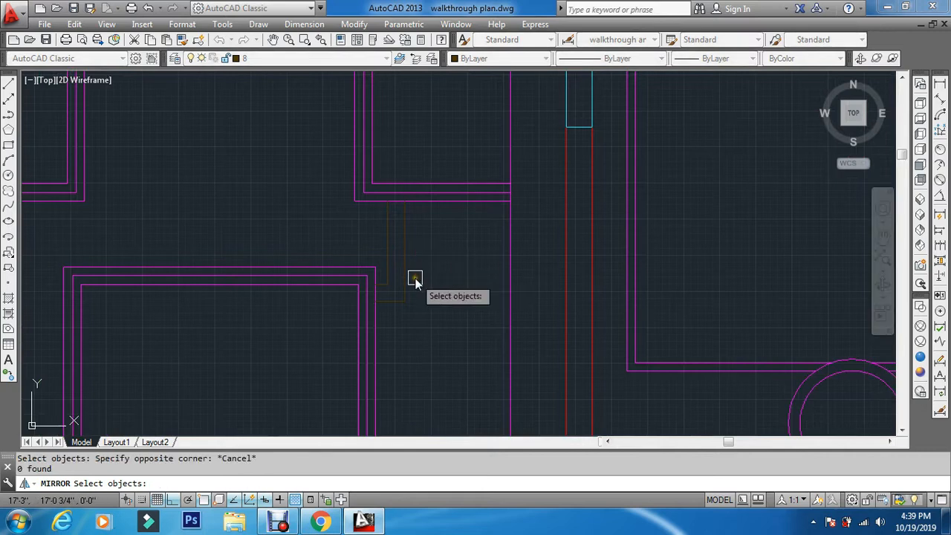
key(Escape)
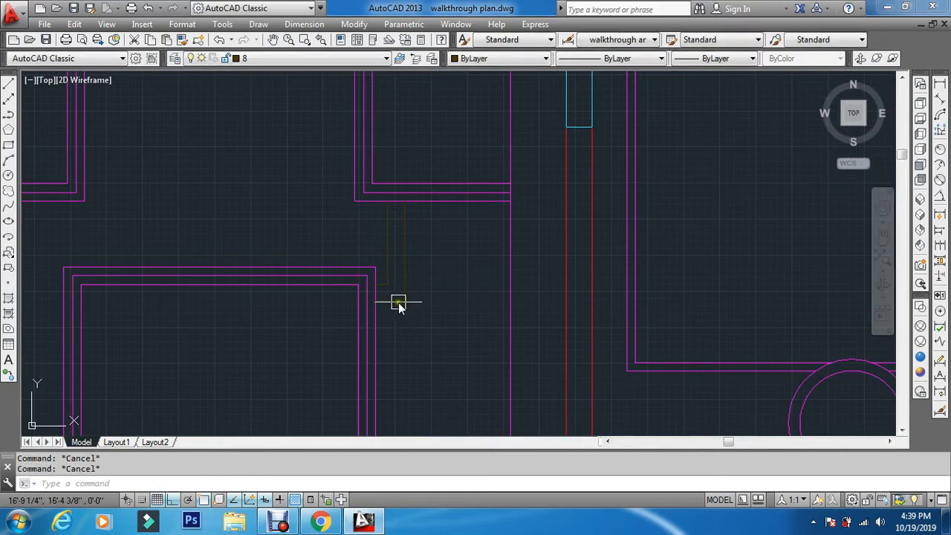
Create a closed boundary from the area inside the L-shaped strip between the central square and upper-right corner square.
text(bo)
key(Return)
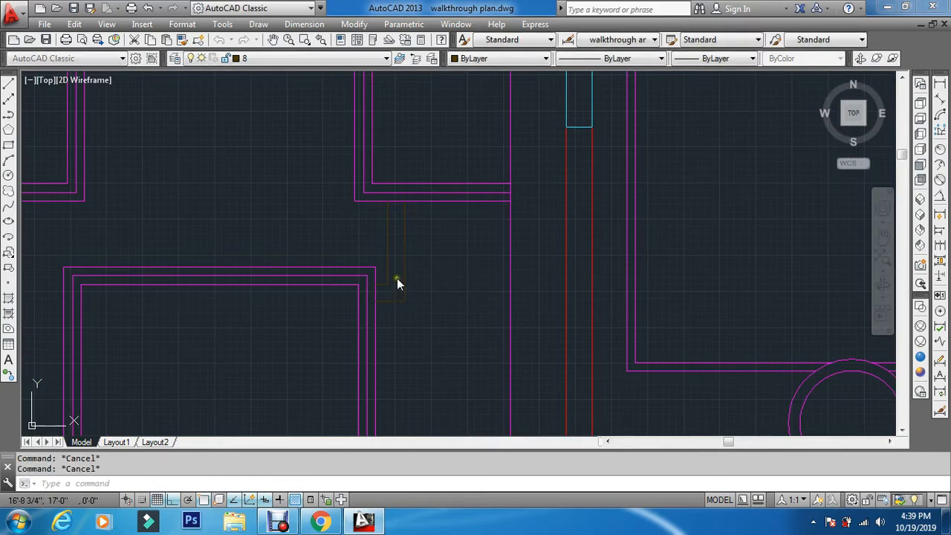
click(397, 277)
key(Return)
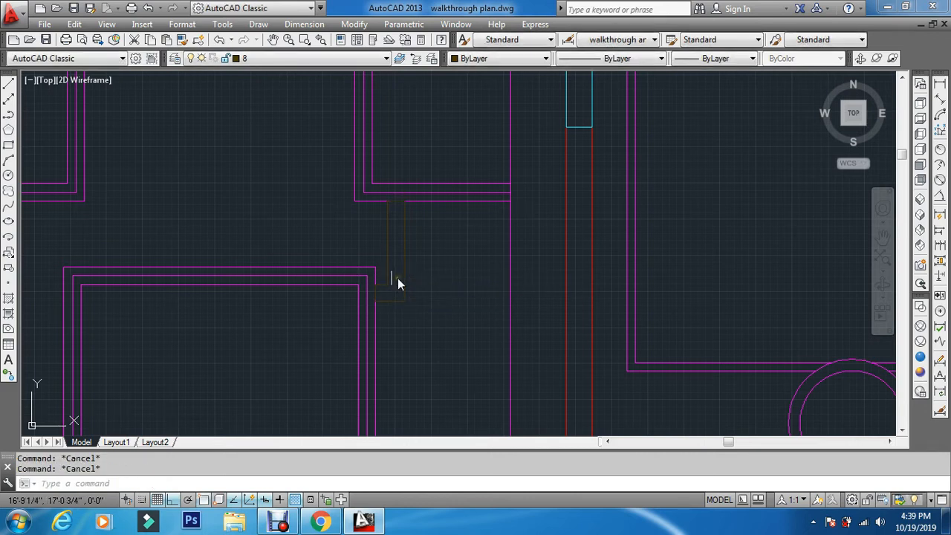
Erase the original line pieces beneath the closed L-shaped boundary between the central square and the upper-right corner square.
key(Return)
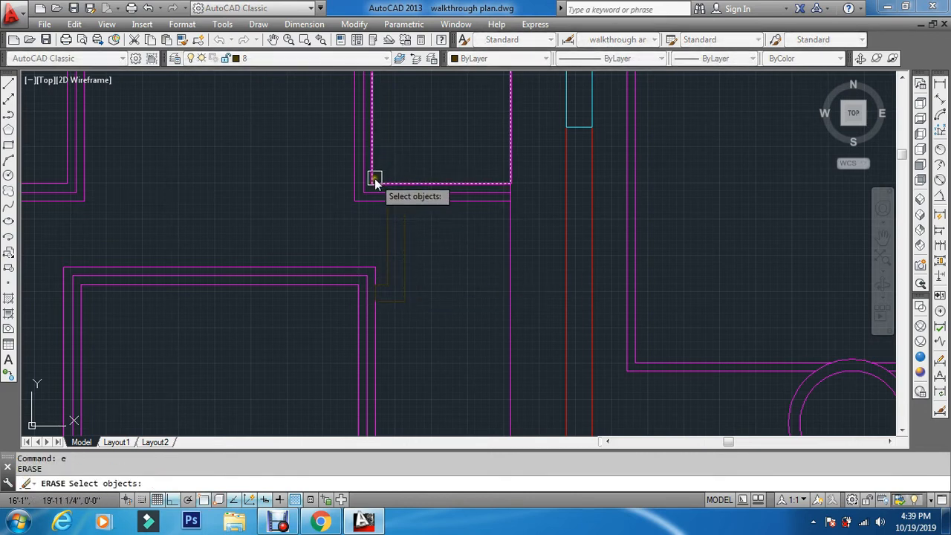
click(338, 169)
click(402, 293)
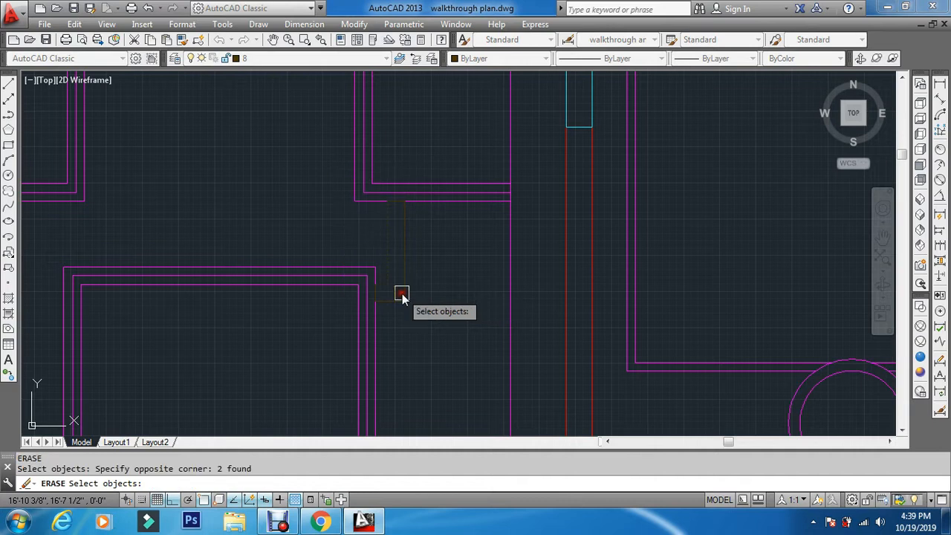
click(396, 165)
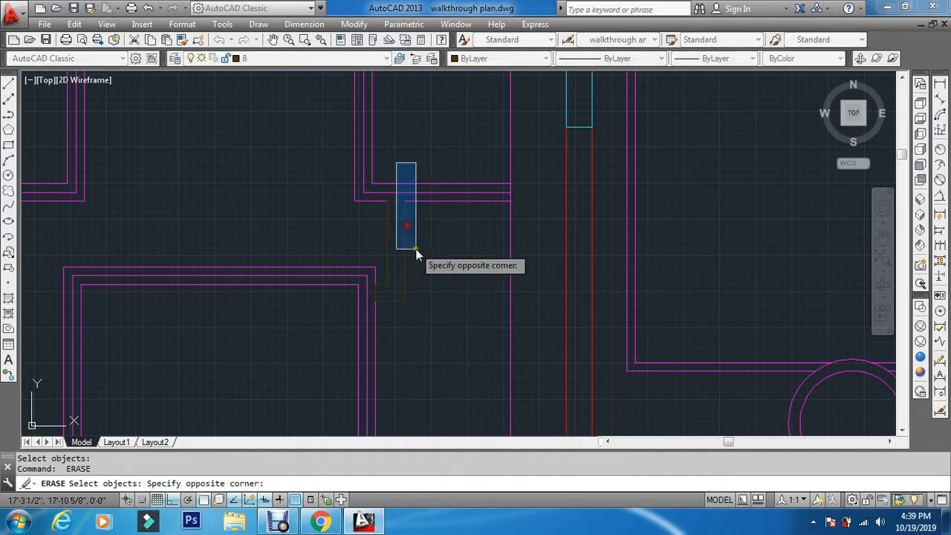
click(443, 333)
key(Return)
key(Return)
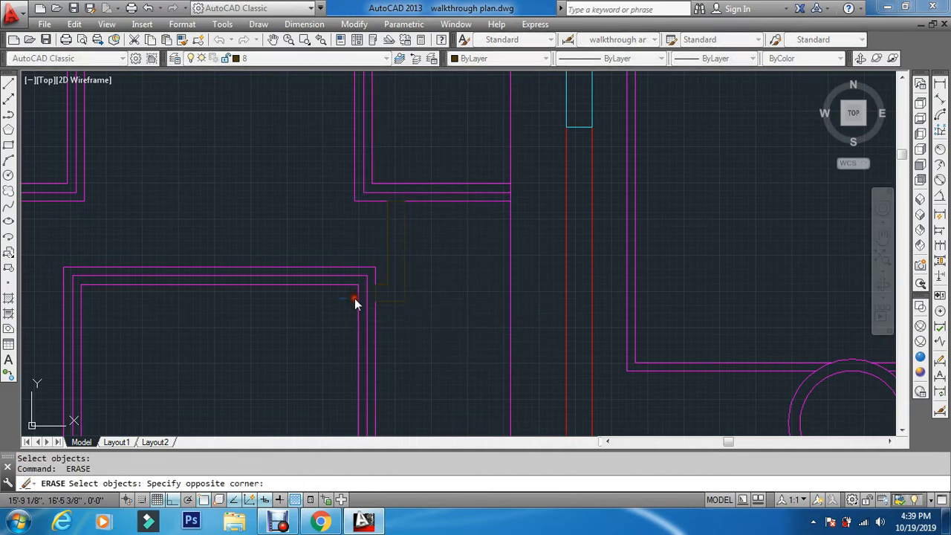
click(461, 319)
key(Escape)
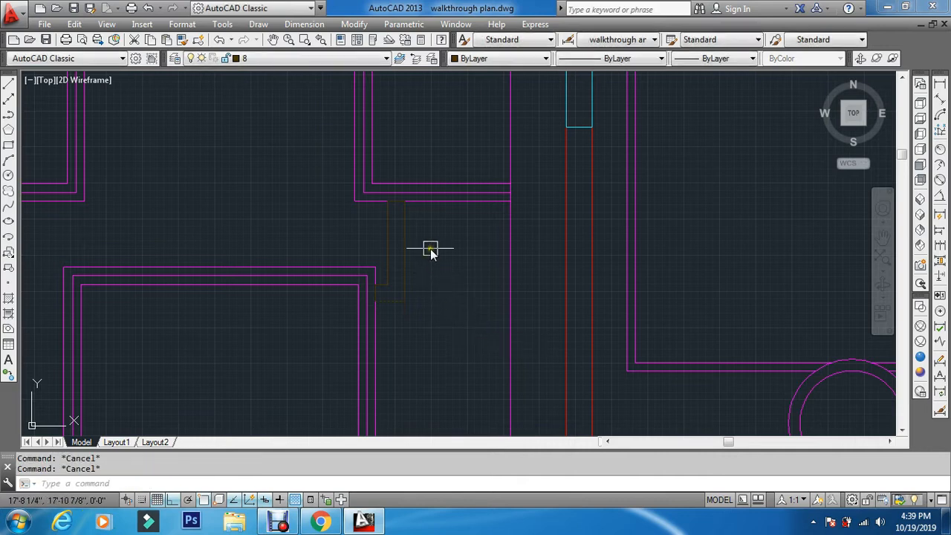
Mirror the upper-right L-shaped strip about the room's horizontal centre line, keeping the source strip.
key(Return)
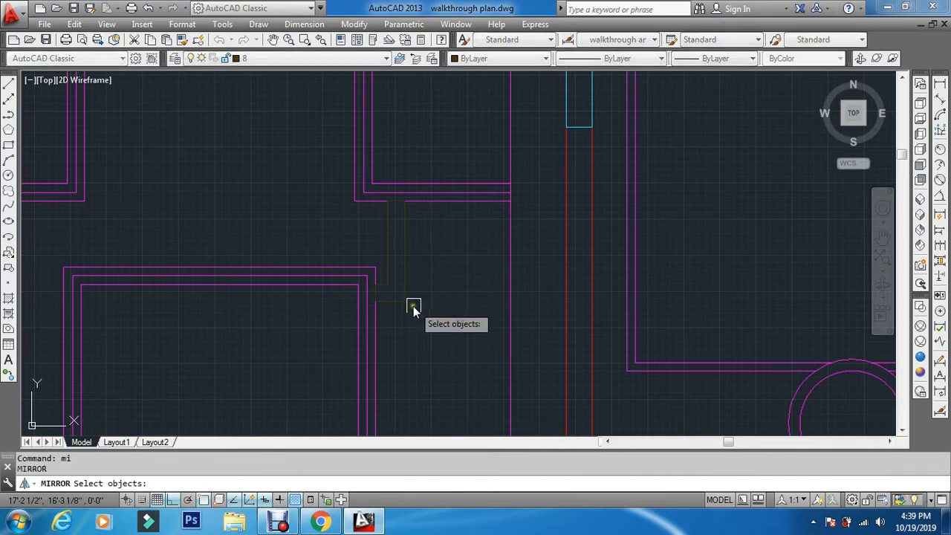
click(410, 307)
scroll(426, 257, down, 2)
key(Return)
scroll(421, 312, up, 1)
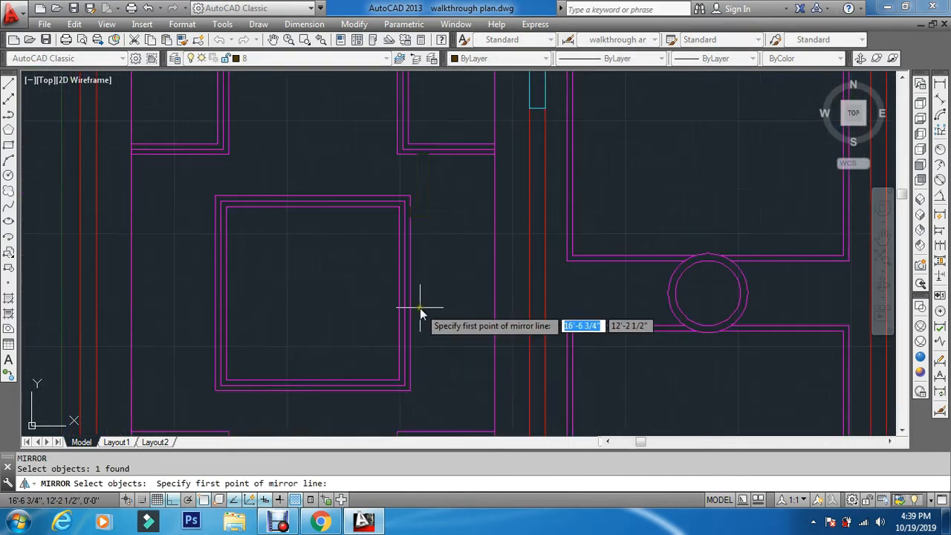
scroll(484, 294, down, 3)
scroll(486, 292, up, 2)
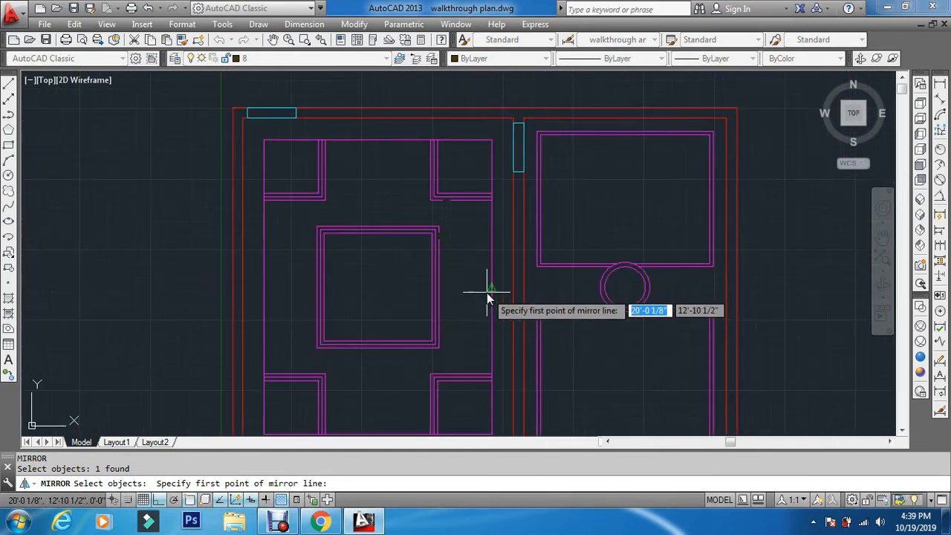
click(491, 288)
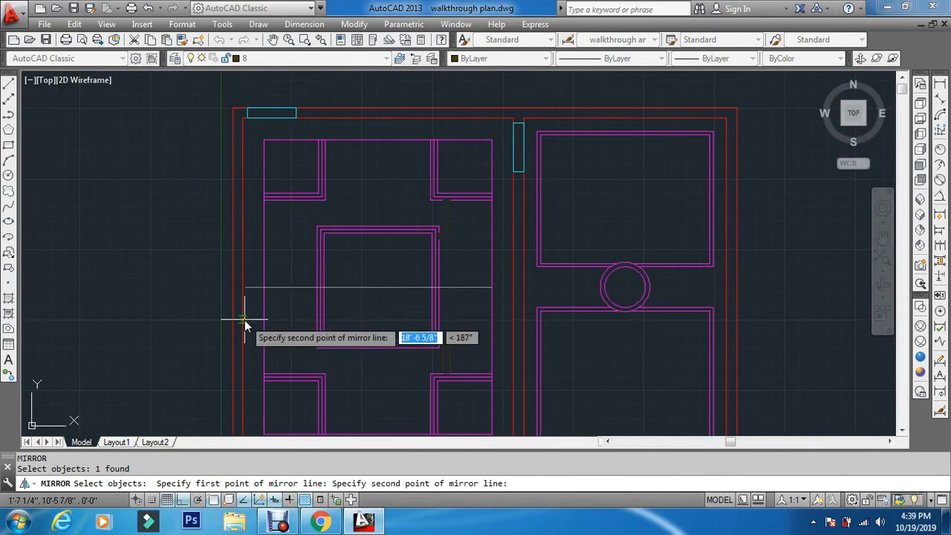
click(154, 319)
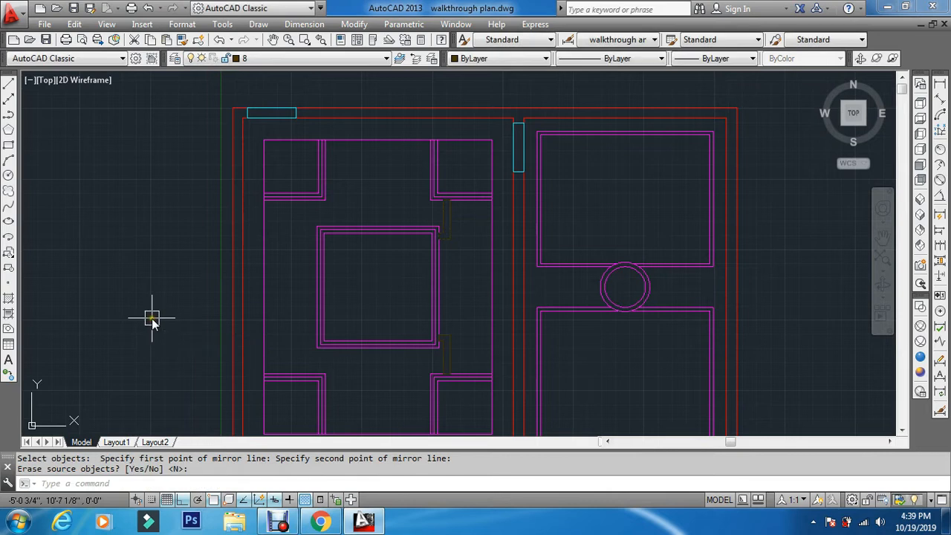
key(Escape)
Mirror the two right-hand L-shaped strips about the central square's vertical centre line, keeping the source strips.
scroll(398, 352, up, 2)
click(399, 352)
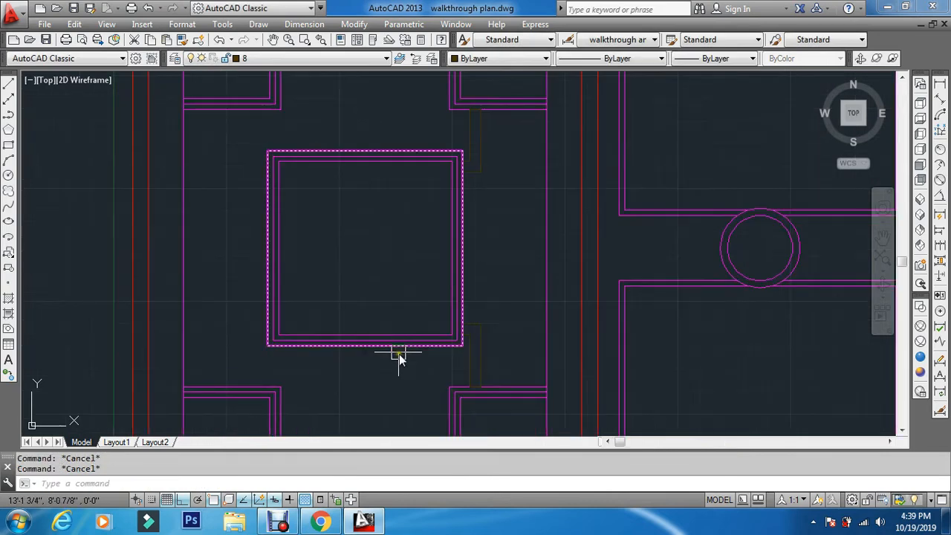
text(mi)
key(Return)
click(487, 175)
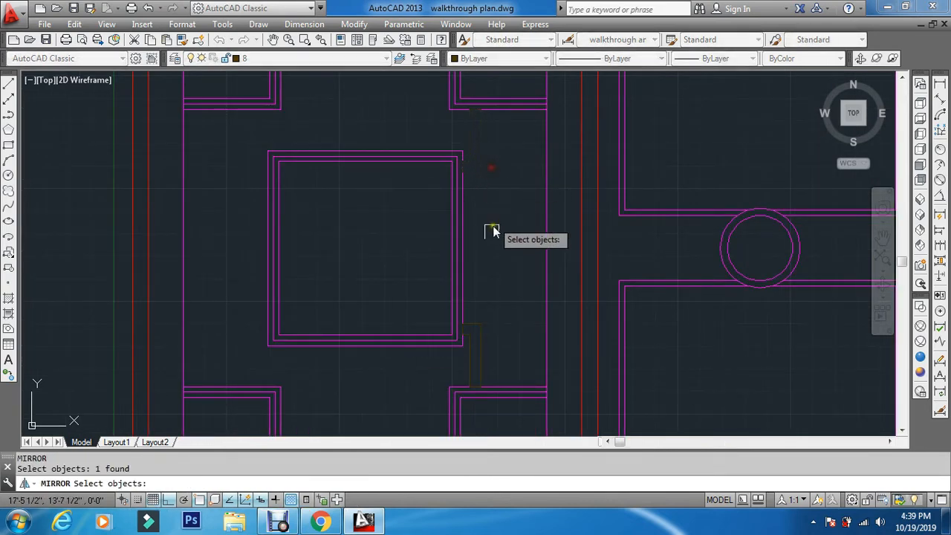
click(480, 325)
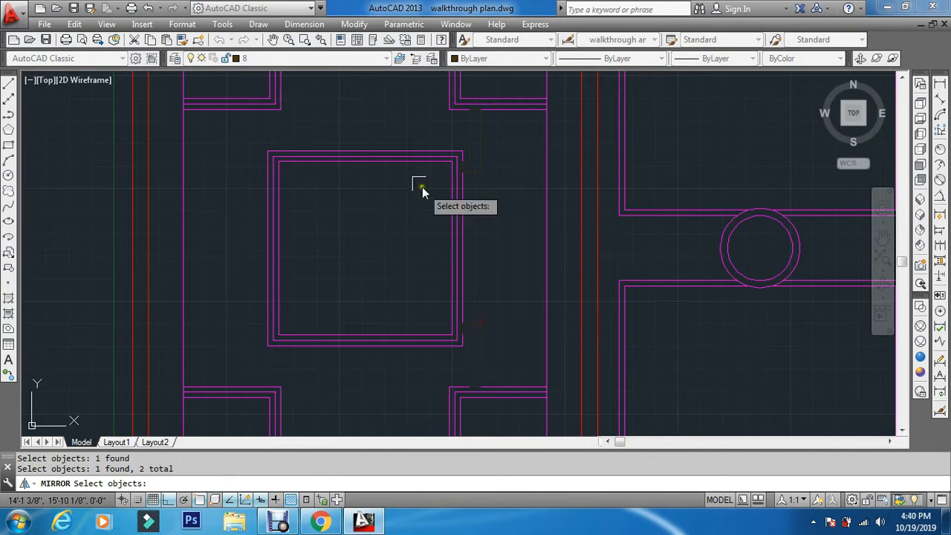
key(Return)
click(365, 163)
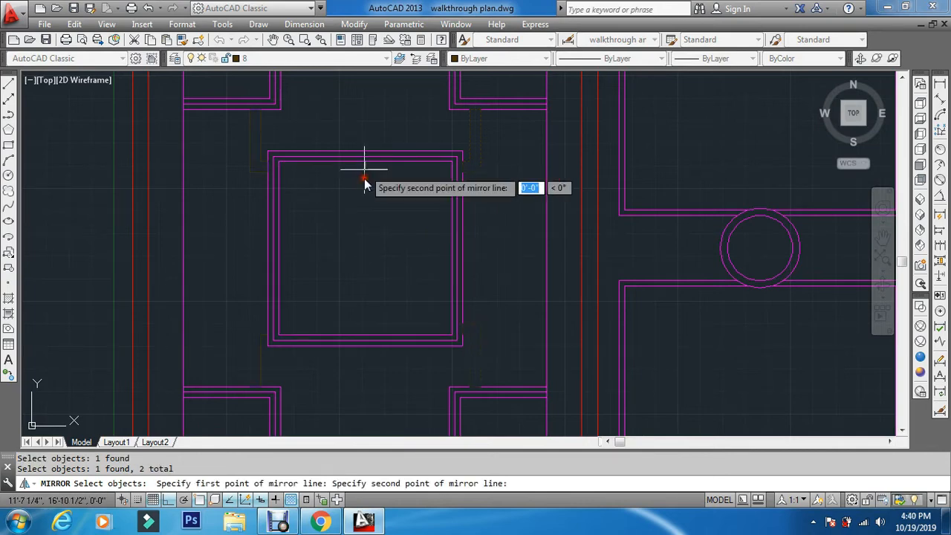
click(364, 281)
key(Return)
key(Escape)
key(Escape)
Draw a vertical ray downward from the lower-left outer corner of the upper-right corner square.
scroll(374, 270, down, 2)
scroll(374, 269, down, 2)
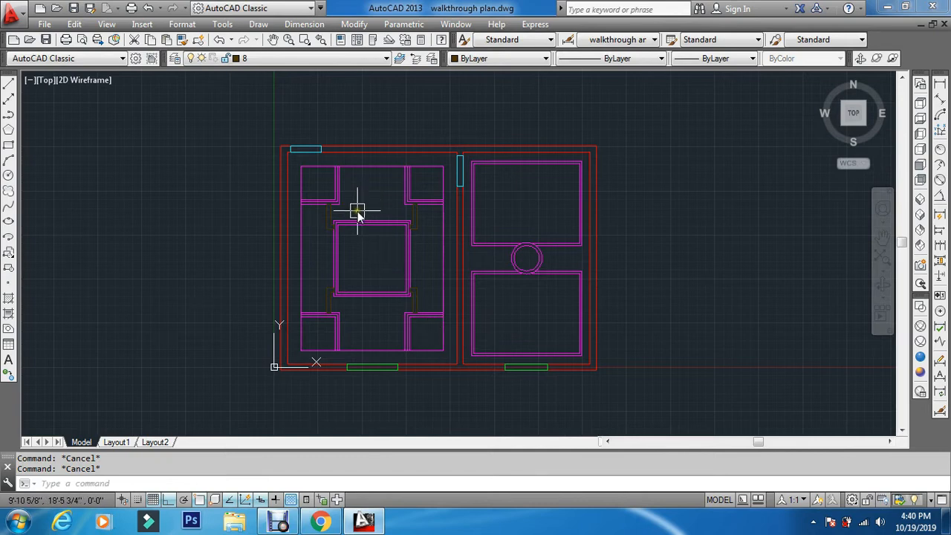
text(ray)
key(Return)
scroll(397, 203, up, 8)
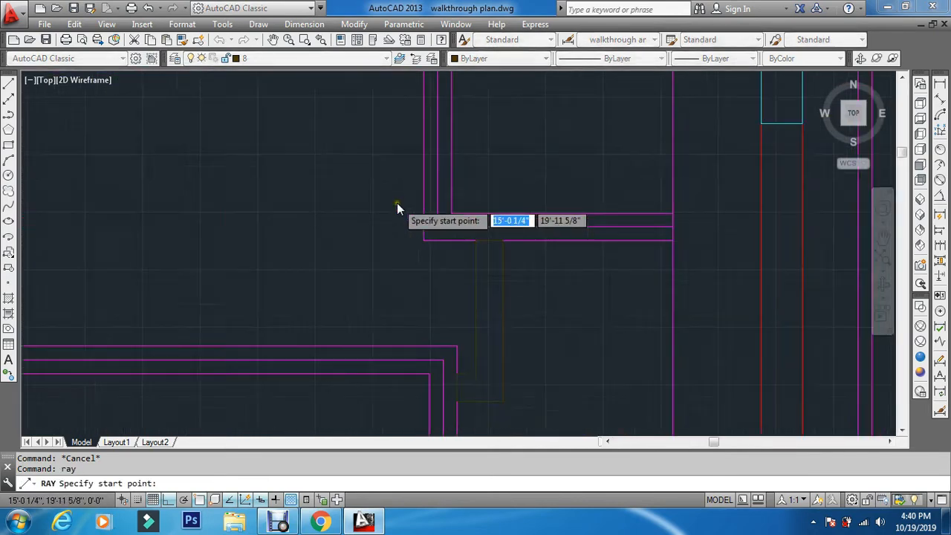
scroll(397, 203, up, 2)
click(438, 264)
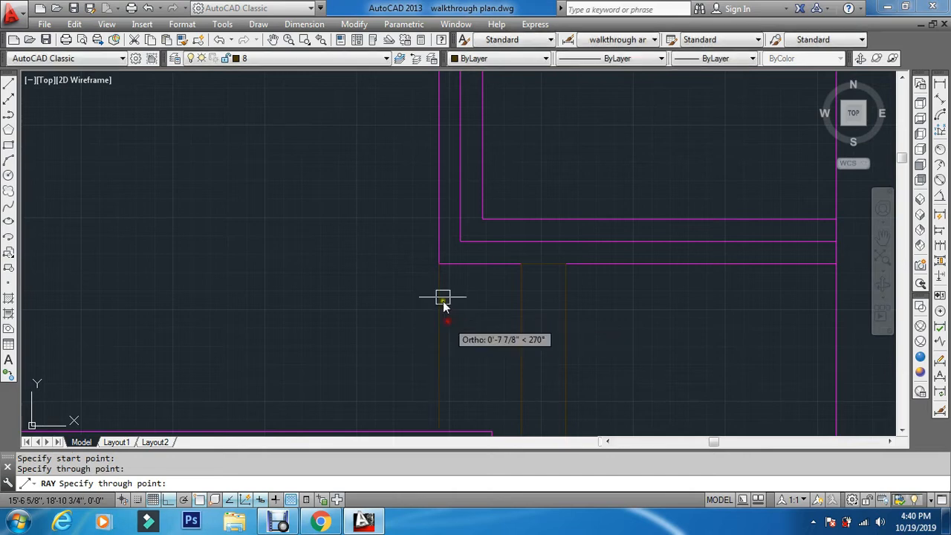
key(Escape)
scroll(443, 298, down, 5)
key(Escape)
Offset the new vertical ray 4 inches to the left, toward the middle of the room.
scroll(459, 290, up, 2)
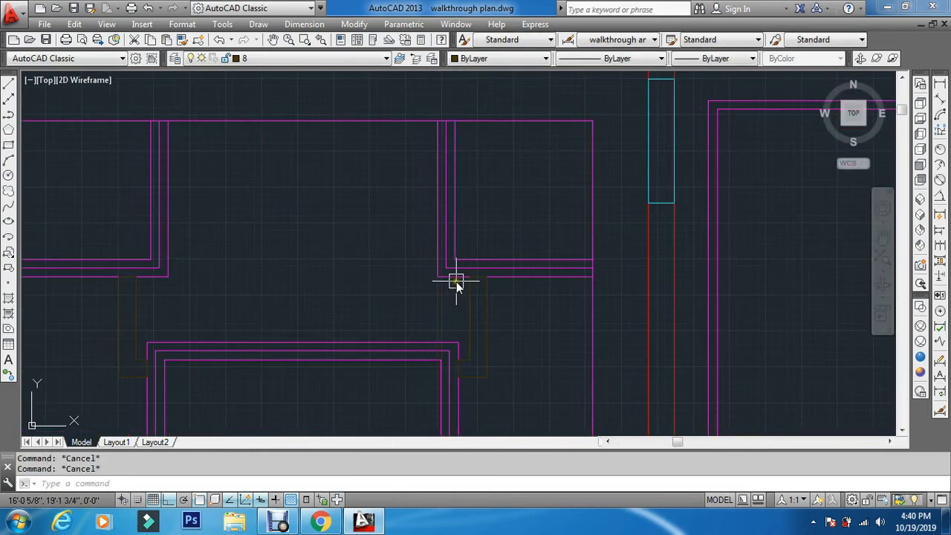
text(o)
key(Return)
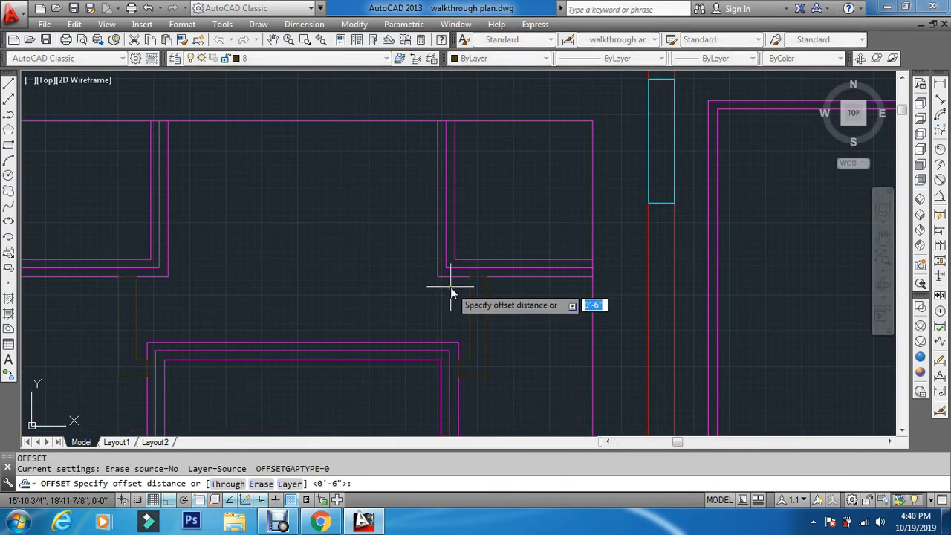
text(4)
key(Return)
click(435, 297)
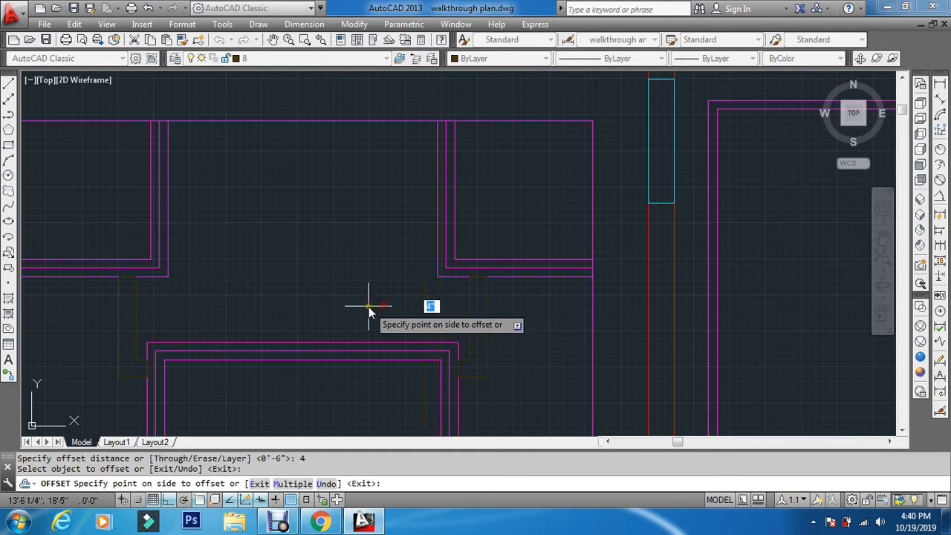
click(383, 307)
key(Escape)
key(Escape)
Erase the original vertical ray starting at the upper-right corner square's outer corner.
text(e)
key(Return)
click(438, 303)
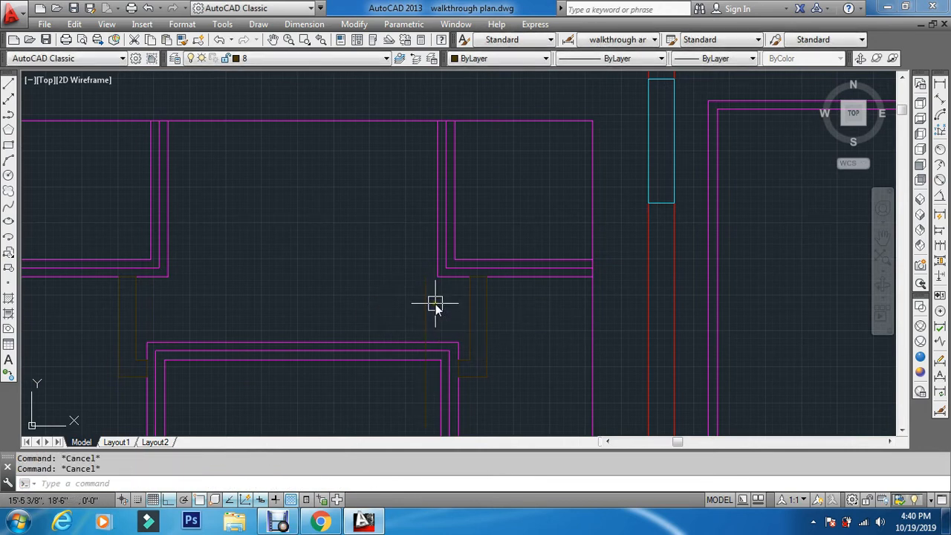
Offset the remaining vertical ray 6 inches to the left to form the second edge of the strip.
text(o)
key(Return)
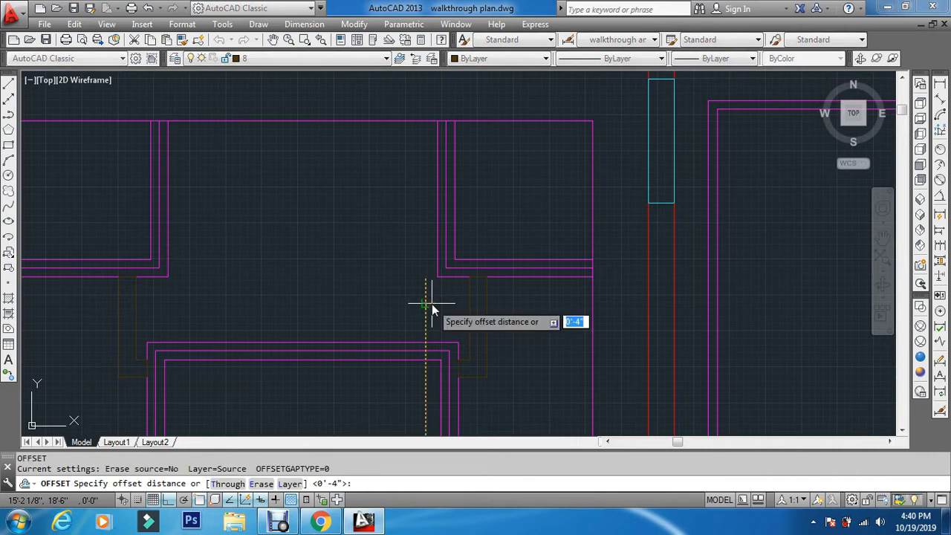
text(6)
key(Return)
click(423, 307)
click(375, 329)
key(Escape)
key(Escape)
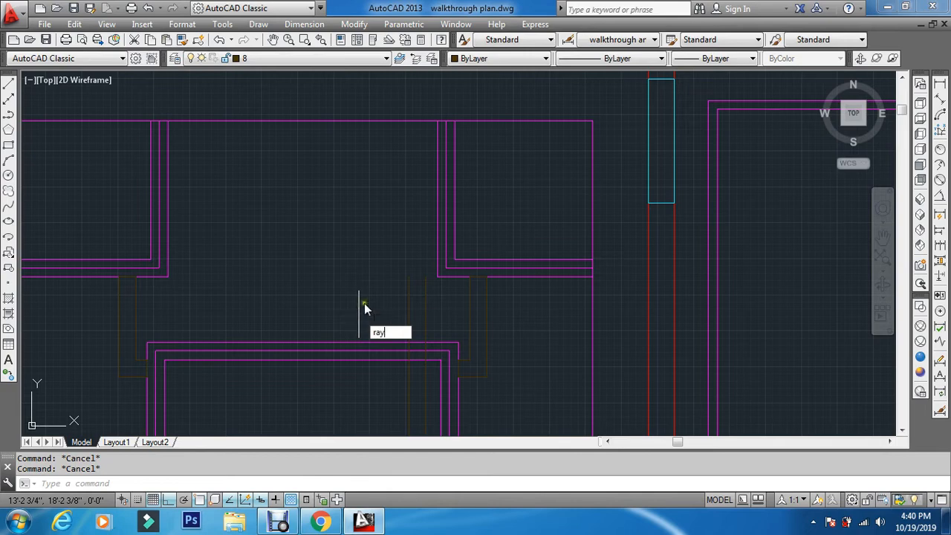
Draw a horizontal ray leftward from the top end of the right-hand vertical ray.
text(ray)
key(Return)
scroll(364, 303, up, 4)
click(446, 284)
click(339, 284)
key(Escape)
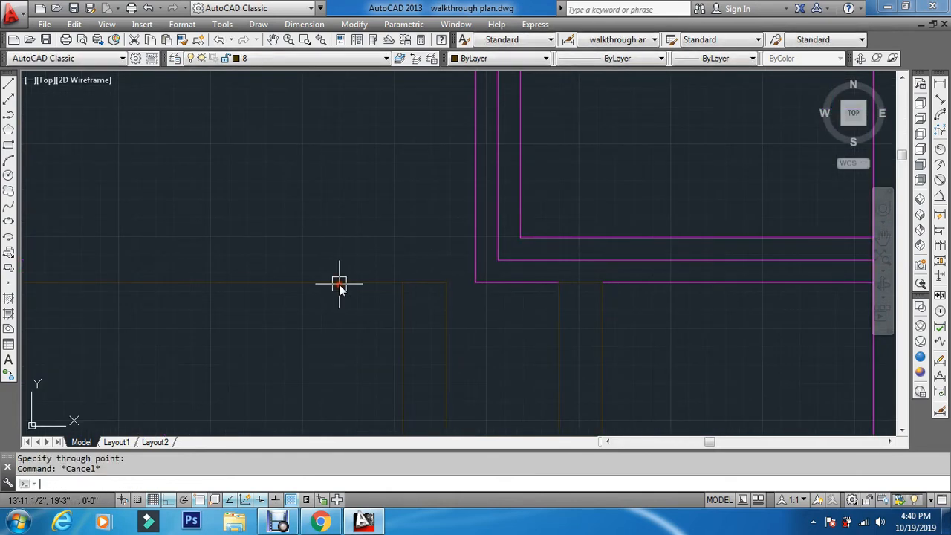
Offset the horizontal ray 1 foot upward.
click(340, 283)
text(o)
key(Return)
text(1)
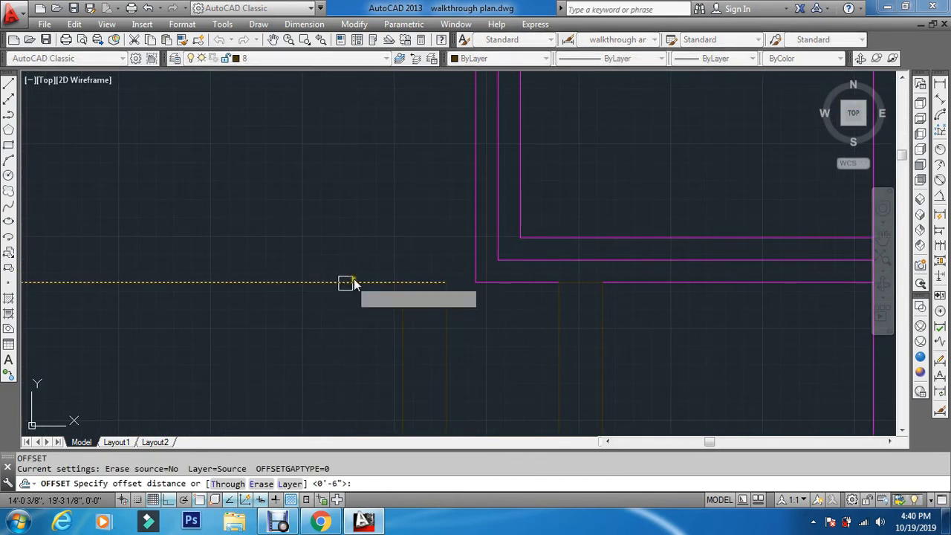
key(Return)
click(374, 282)
click(371, 157)
key(Escape)
key(Escape)
key(Escape)
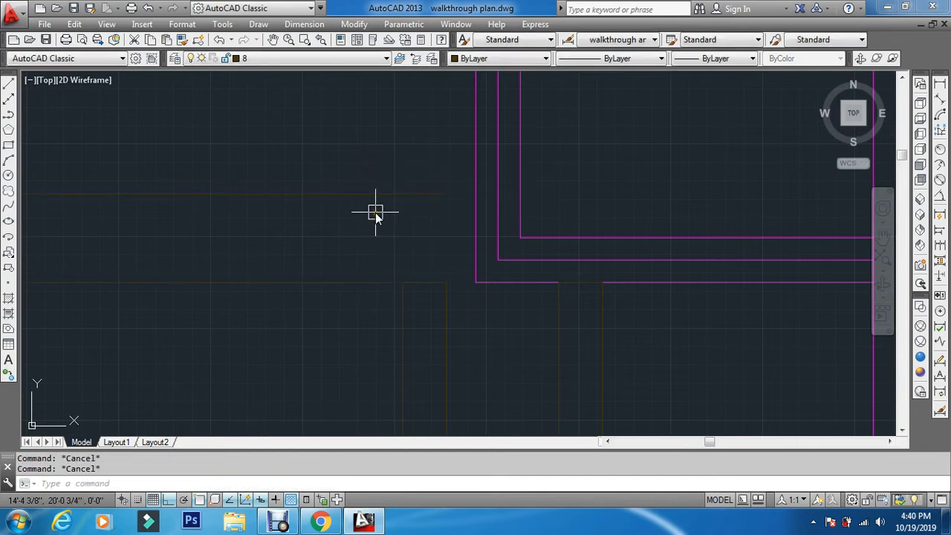
Erase the original horizontal ray at the top ends of the two vertical rays.
text(e)
key(Return)
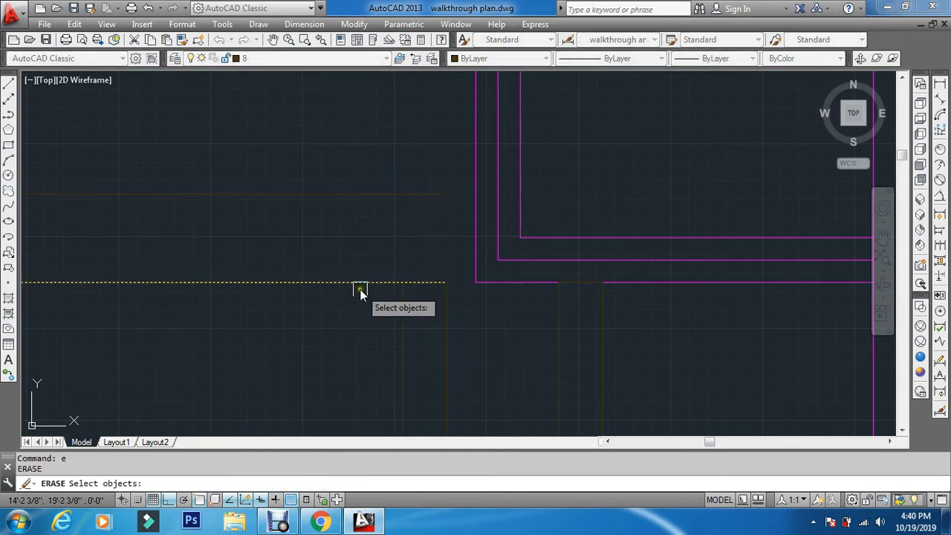
click(357, 284)
Offset the remaining horizontal ray 6 inches downward.
text(o)
key(Return)
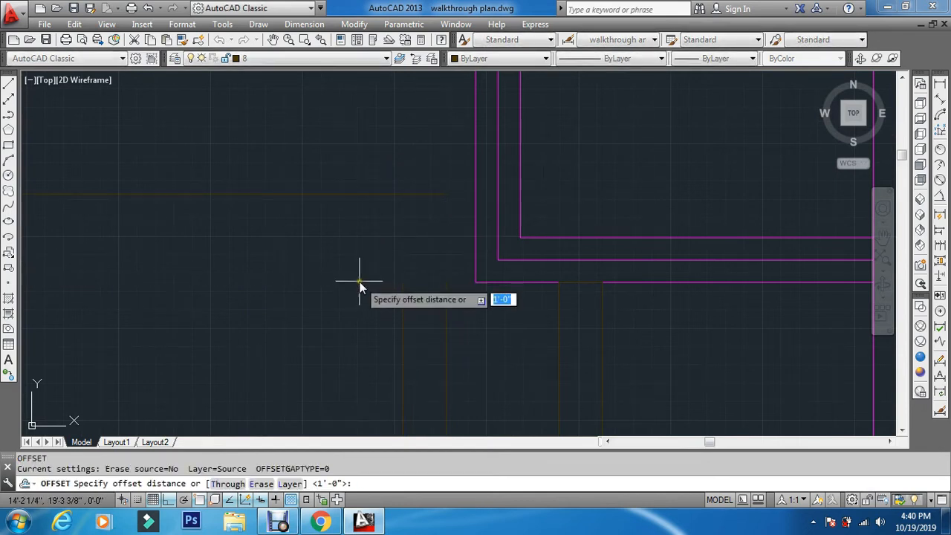
text(6)
key(Return)
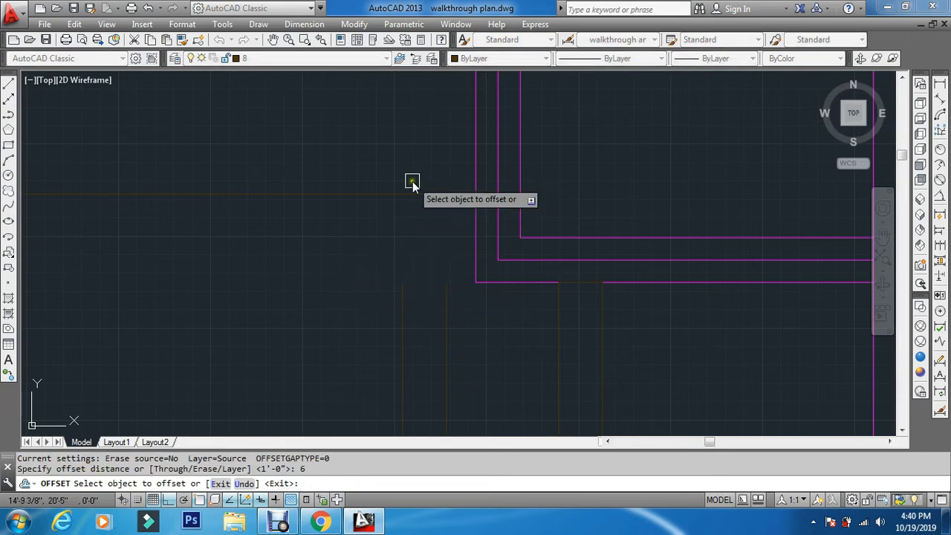
click(415, 195)
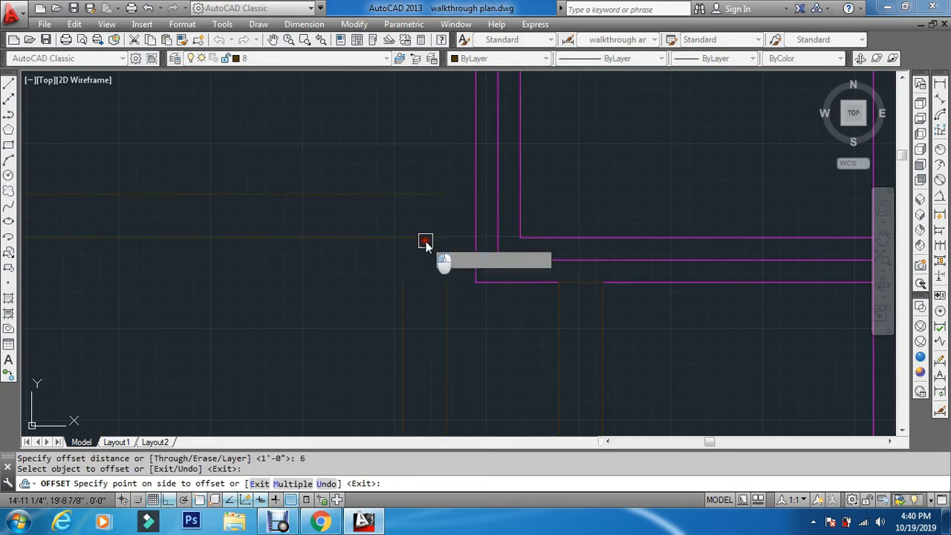
click(427, 256)
key(Escape)
key(Escape)
Extend both horizontal rays to the left outer edge of the upper-right corner square.
text(ex)
key(Return)
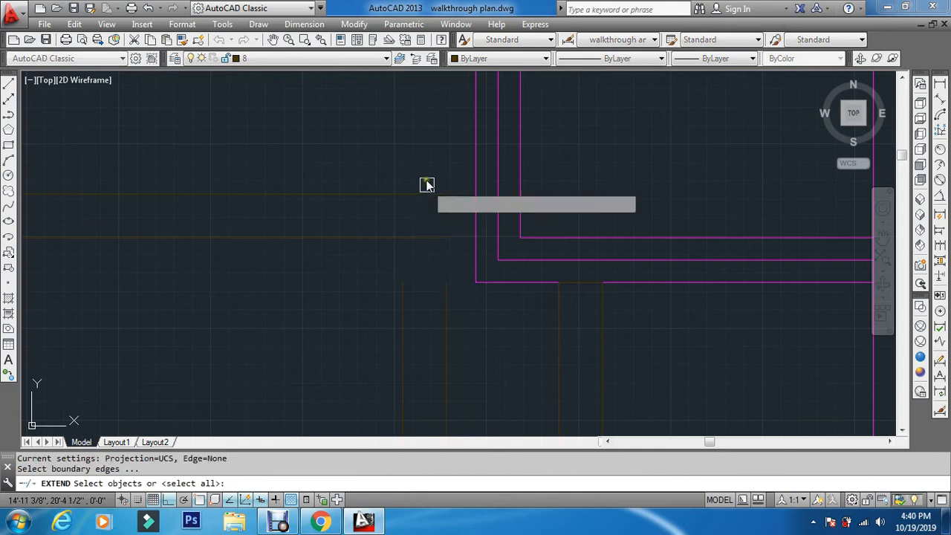
key(Return)
click(425, 182)
click(403, 253)
key(Escape)
key(Escape)
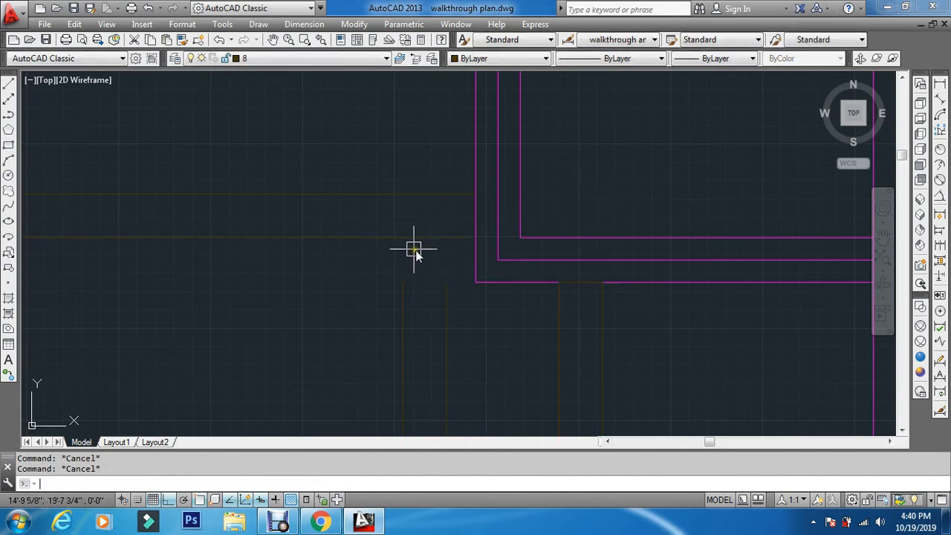
Fillet the lower horizontal ray with the right vertical ray and the upper one with the left vertical ray, using zero radius.
text(f)
key(Return)
click(456, 239)
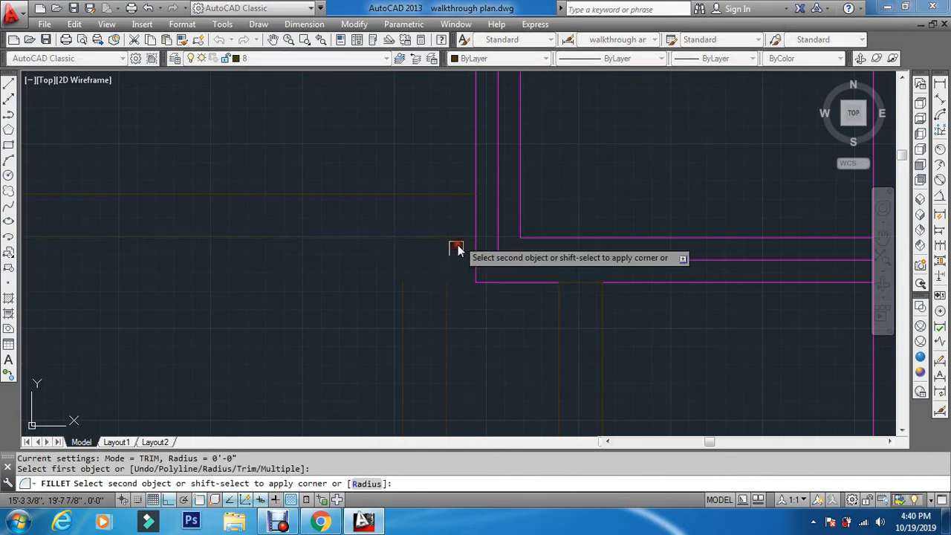
click(443, 315)
key(Return)
click(413, 196)
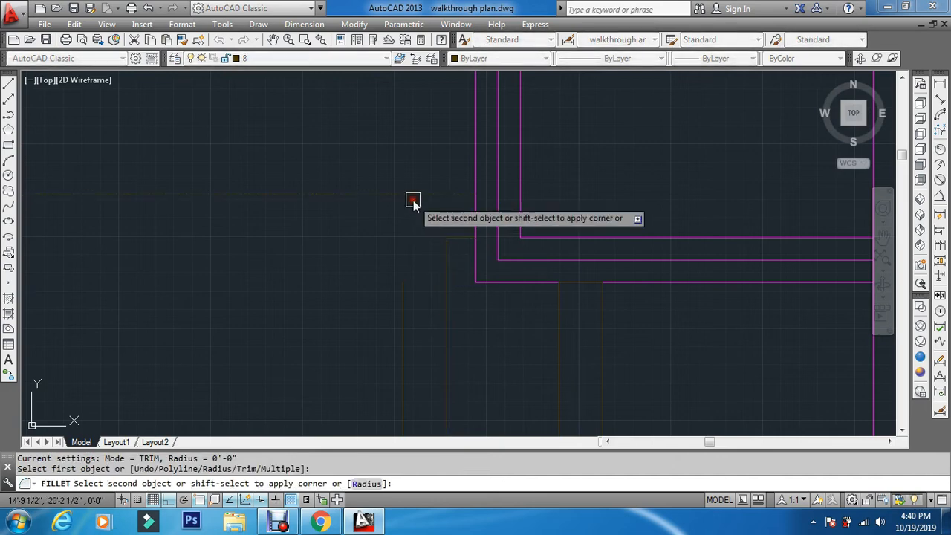
click(405, 303)
key(Escape)
scroll(421, 228, down, 3)
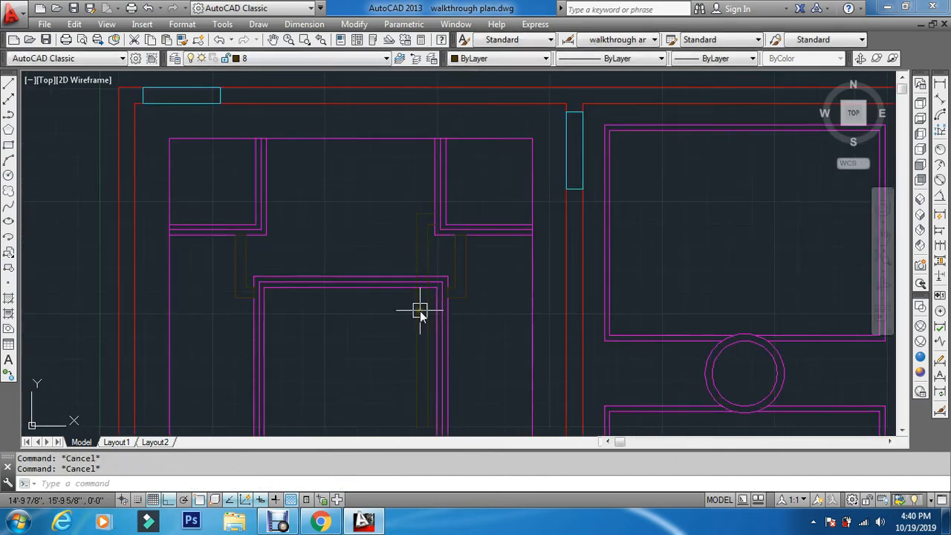
Trim the two vertical rays at the upper-right strip using the central square's outermost outline as the cutting edge.
text(tr)
key(Return)
scroll(414, 278, up, 3)
click(383, 272)
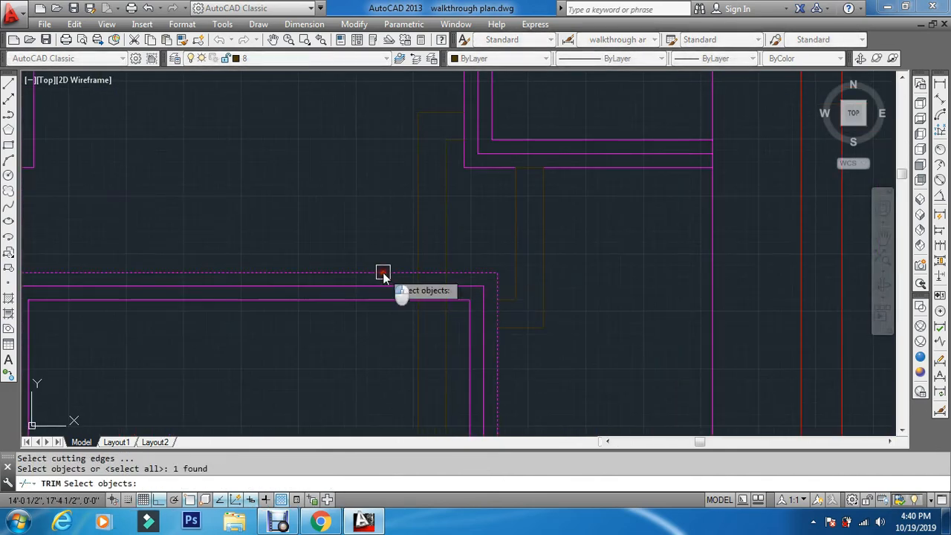
scroll(396, 283, down, 5)
key(Return)
scroll(403, 319, up, 4)
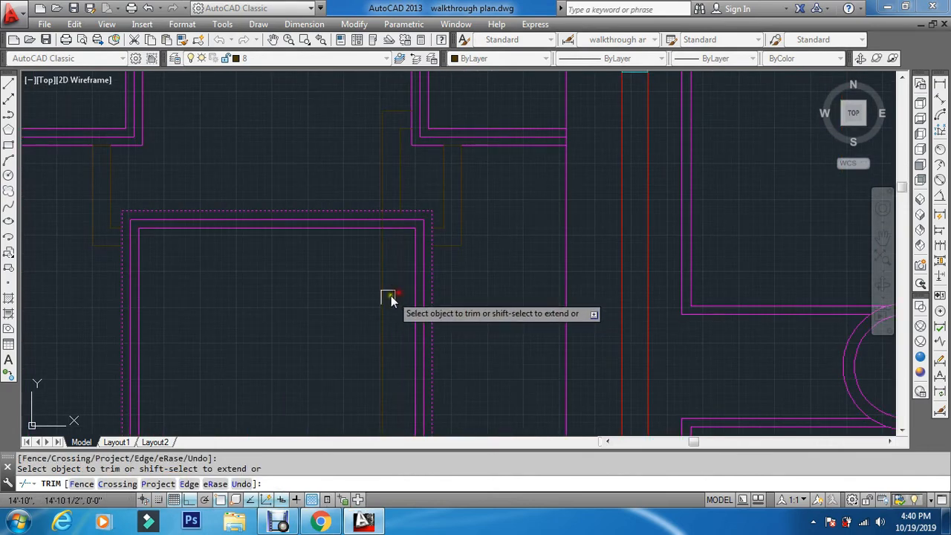
scroll(384, 268, down, 3)
key(Escape)
key(Escape)
Erase the two leftover vertical ray segments that run down through and below the plan.
text(e)
key(Return)
scroll(387, 346, down, 2)
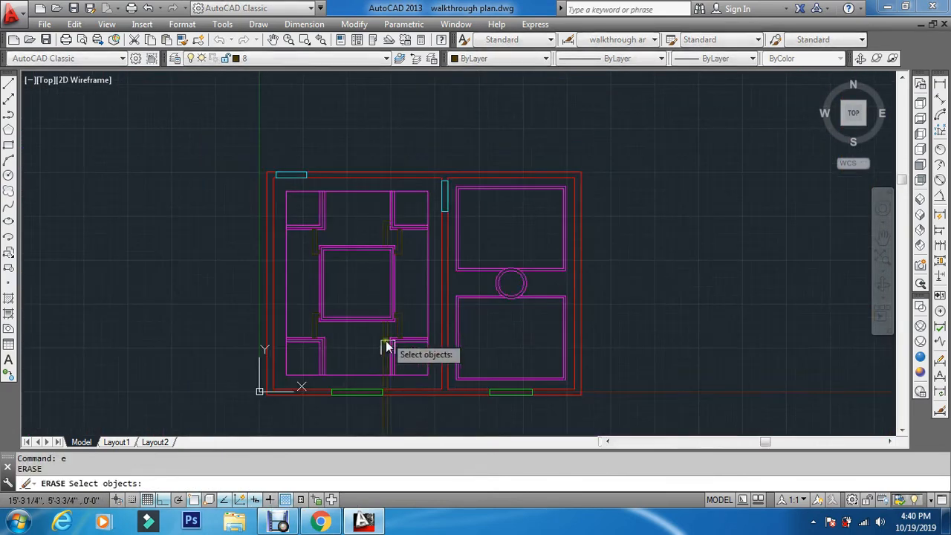
scroll(387, 375, up, 2)
scroll(388, 376, down, 4)
click(404, 394)
click(334, 412)
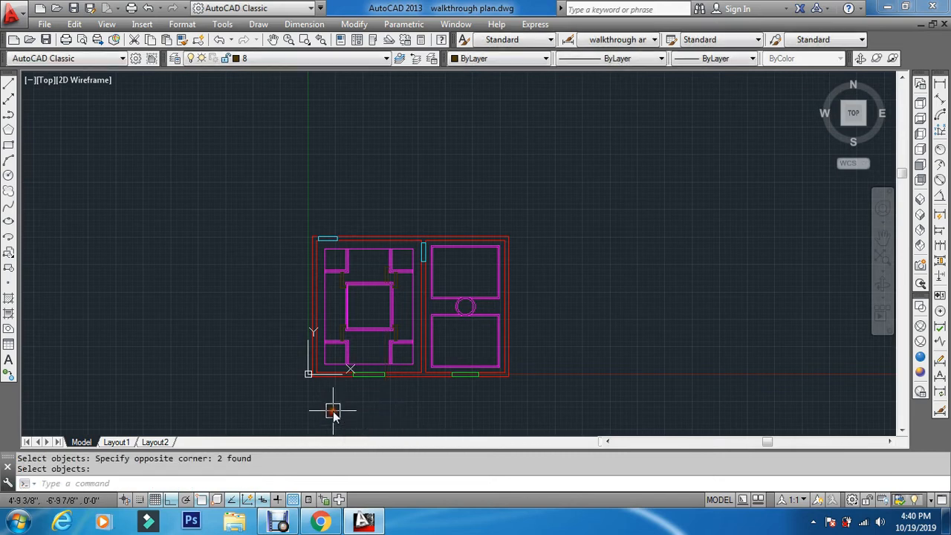
scroll(384, 342, up, 4)
scroll(408, 305, up, 2)
scroll(409, 282, down, 2)
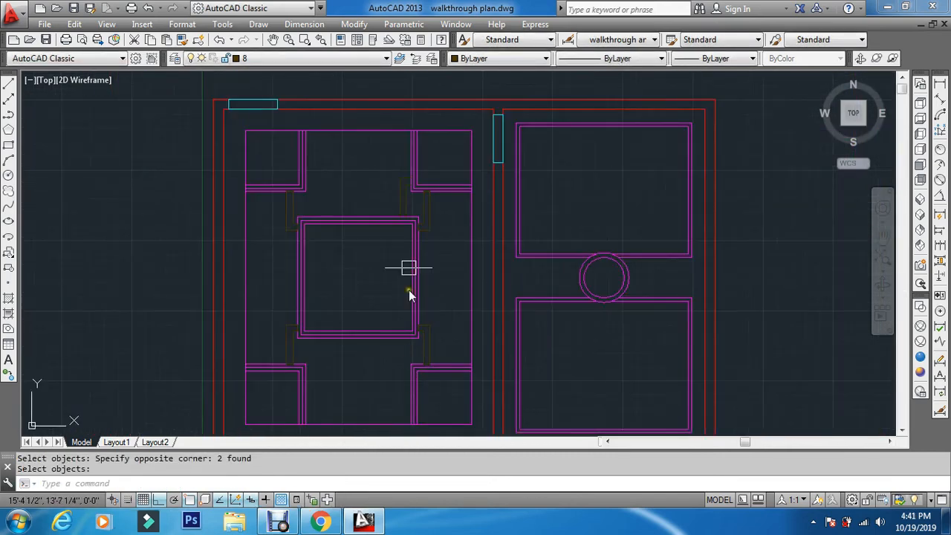
scroll(409, 186, up, 4)
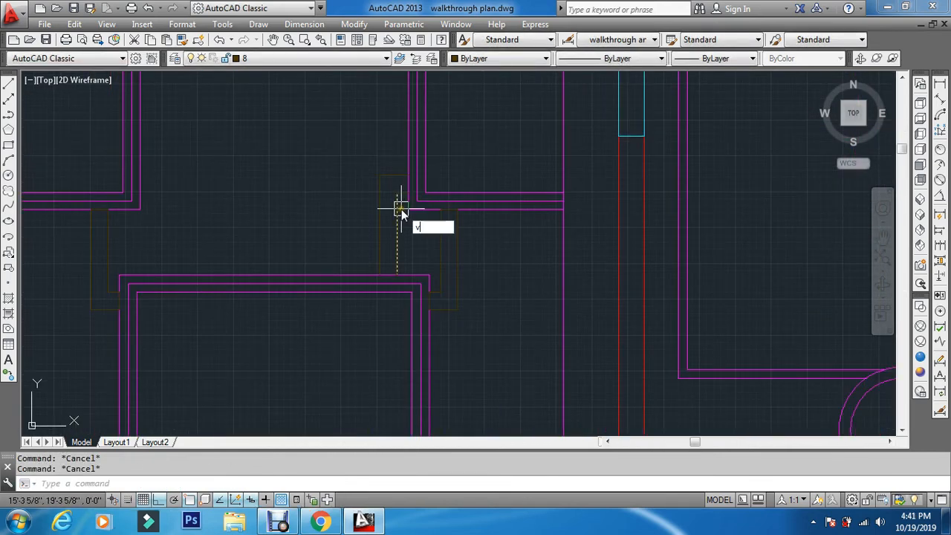
key(Return)
key(Return)
scroll(394, 223, up, 2)
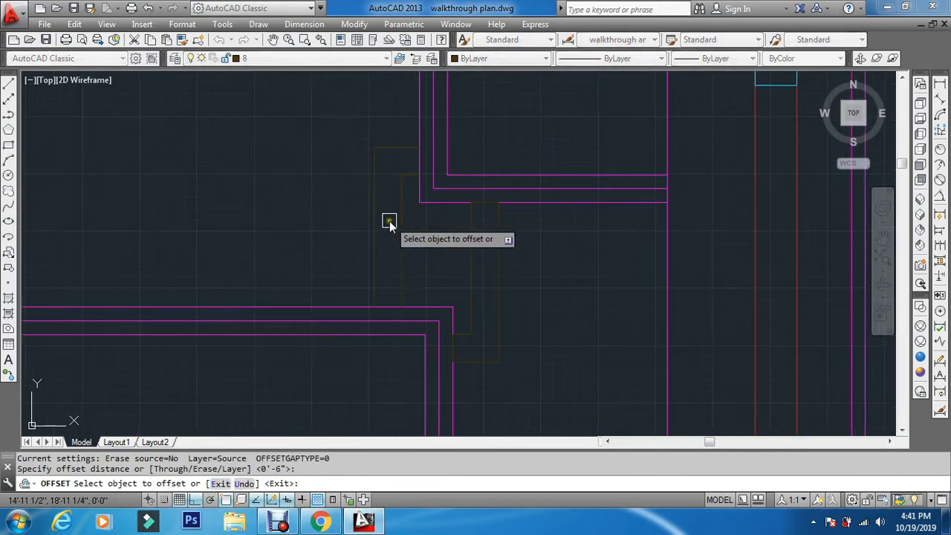
key(Escape)
Create a closed boundary polyline from the inside of the new L-shaped strip beside the upper-right corner square.
text(bo)
key(Return)
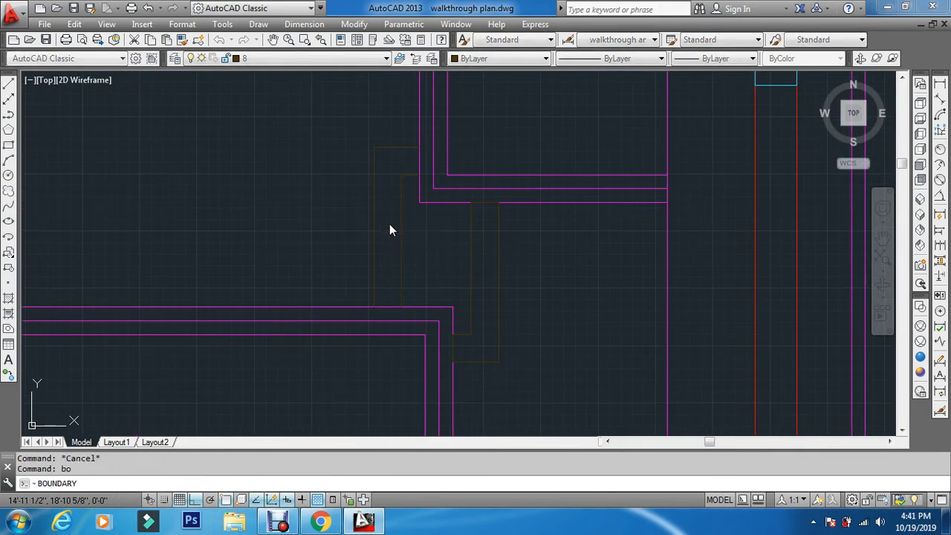
key(Return)
click(390, 223)
key(Return)
key(Escape)
key(Escape)
Erase the two original horizontal construction lines beneath the new strip's boundary outline.
text(e)
key(Return)
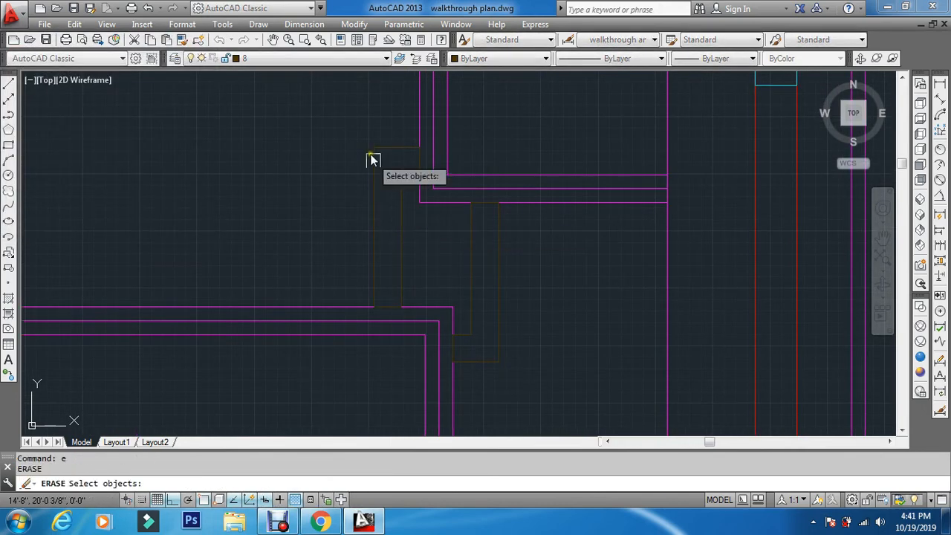
click(335, 102)
click(487, 154)
key(Return)
key(Return)
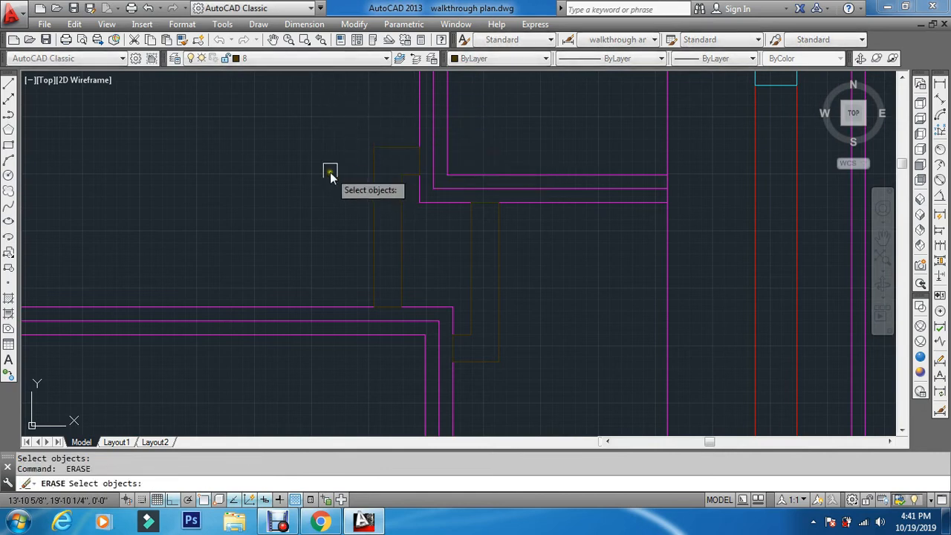
click(330, 164)
click(475, 189)
key(Return)
Erase the two original vertical construction lines beneath the new strip's boundary outline.
key(Return)
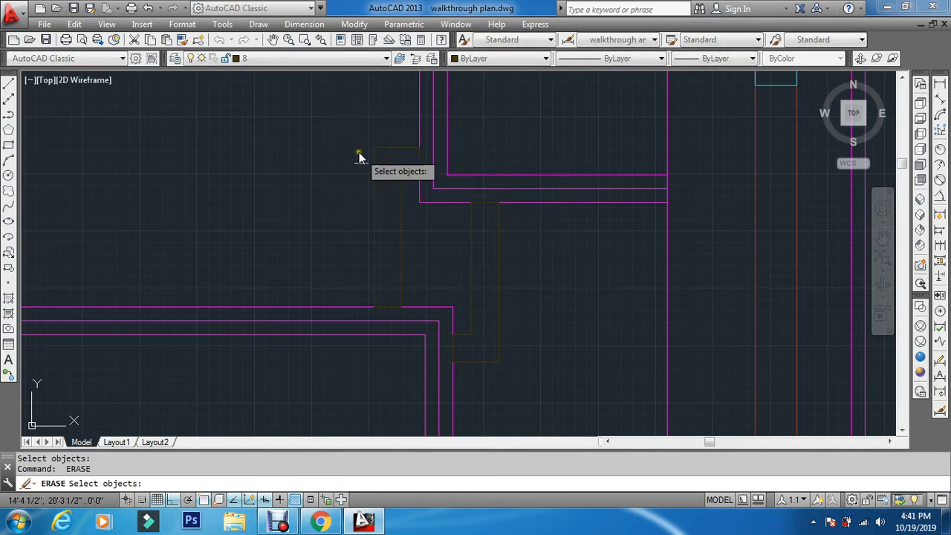
click(351, 127)
click(389, 365)
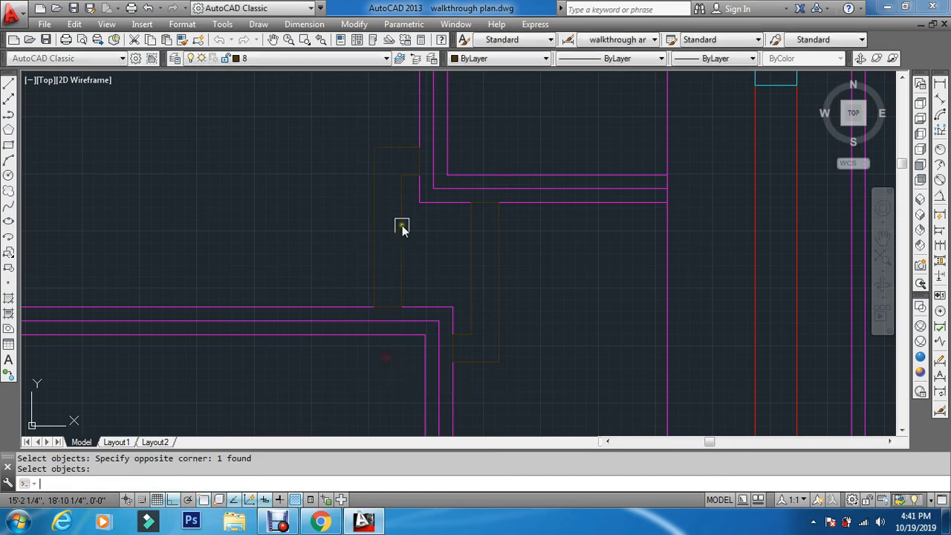
key(Return)
key(Return)
click(390, 171)
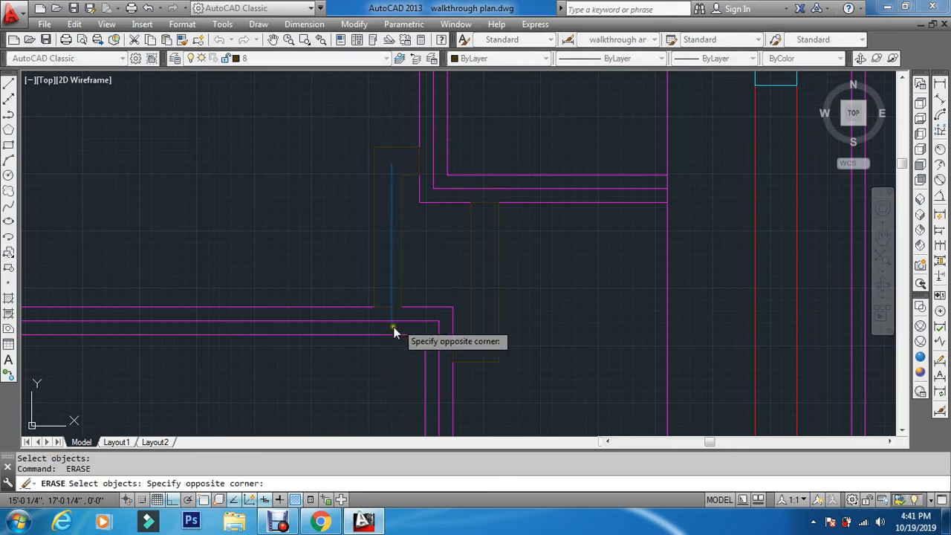
click(421, 352)
key(Return)
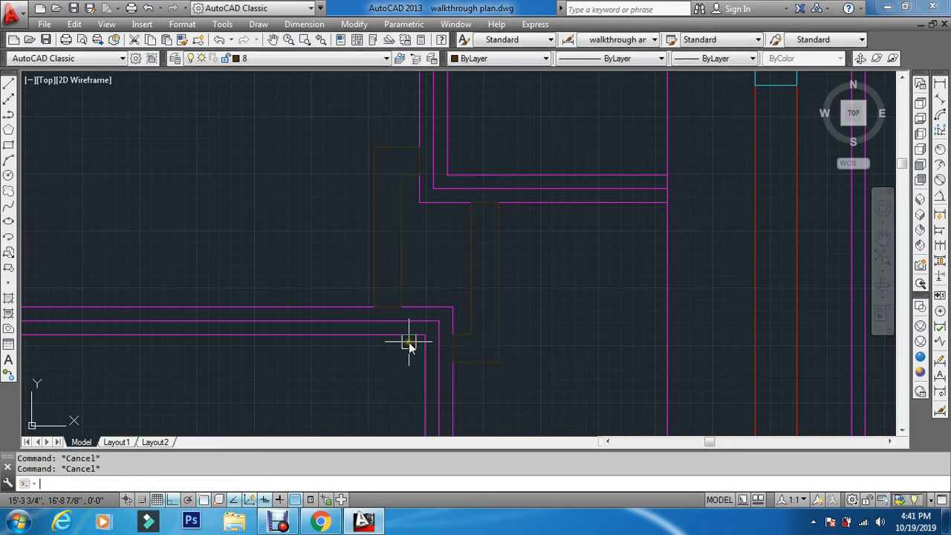
Mirror the new L-shaped strip to the upper-left corner square across the layout's vertical centerline, keeping the original.
text(mi)
key(Return)
click(344, 242)
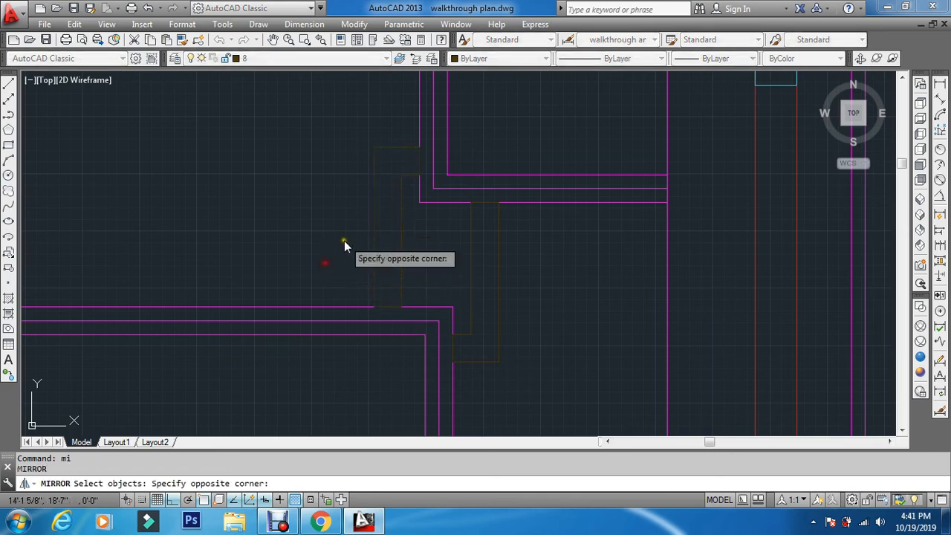
click(345, 245)
scroll(346, 264, down, 3)
key(Return)
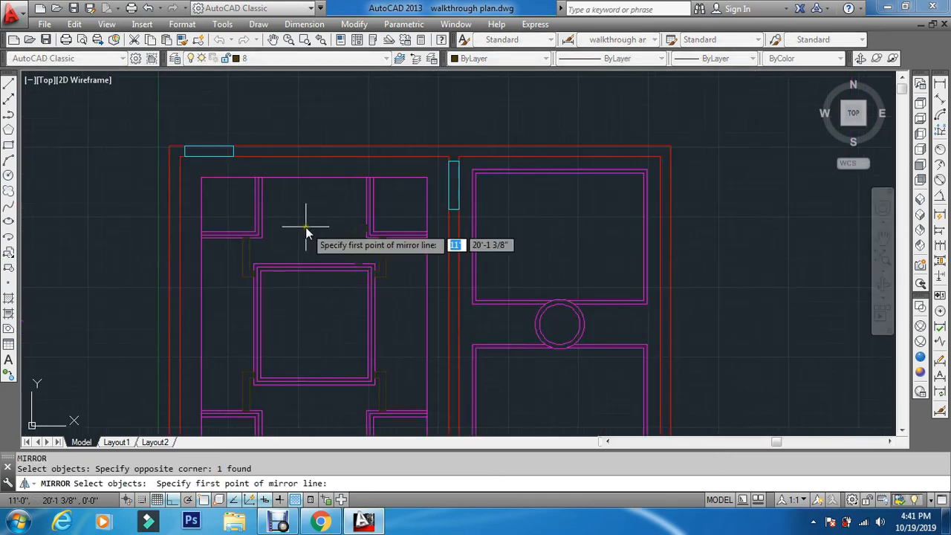
click(313, 186)
click(315, 245)
key(Escape)
key(Escape)
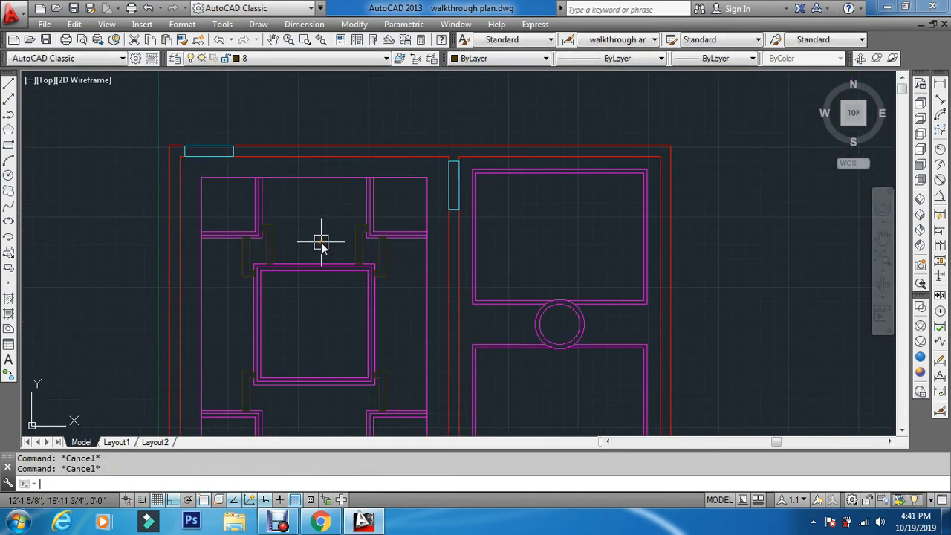
Mirror the two inner upper L-shaped strips to the lower corner squares across the layout's horizontal centerline, keeping the originals.
text(mi)
key(Return)
scroll(339, 222, up, 4)
click(392, 210)
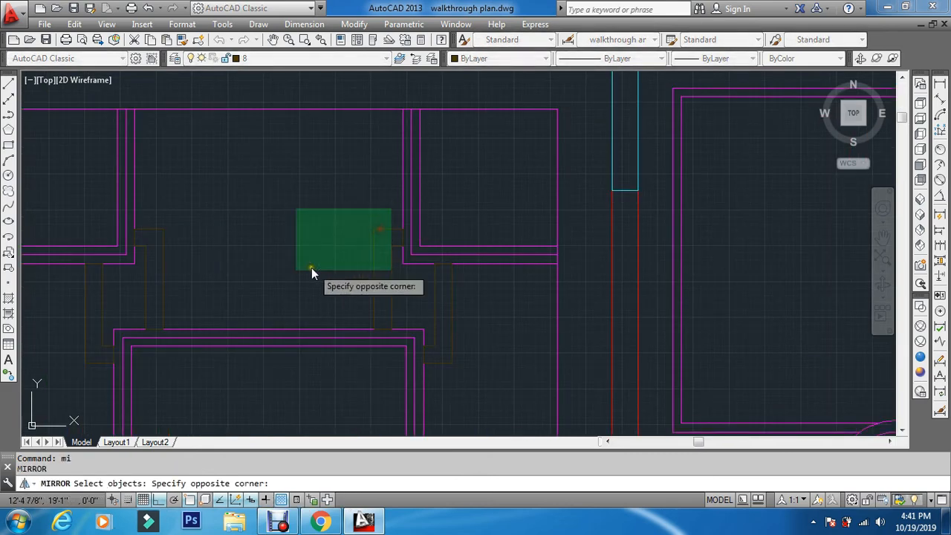
click(149, 263)
key(Return)
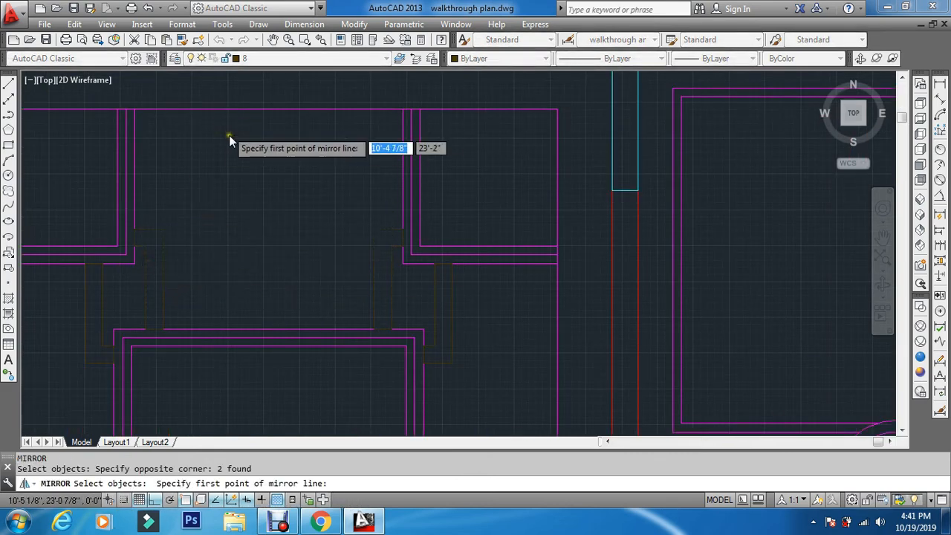
scroll(174, 243, down, 4)
click(172, 228)
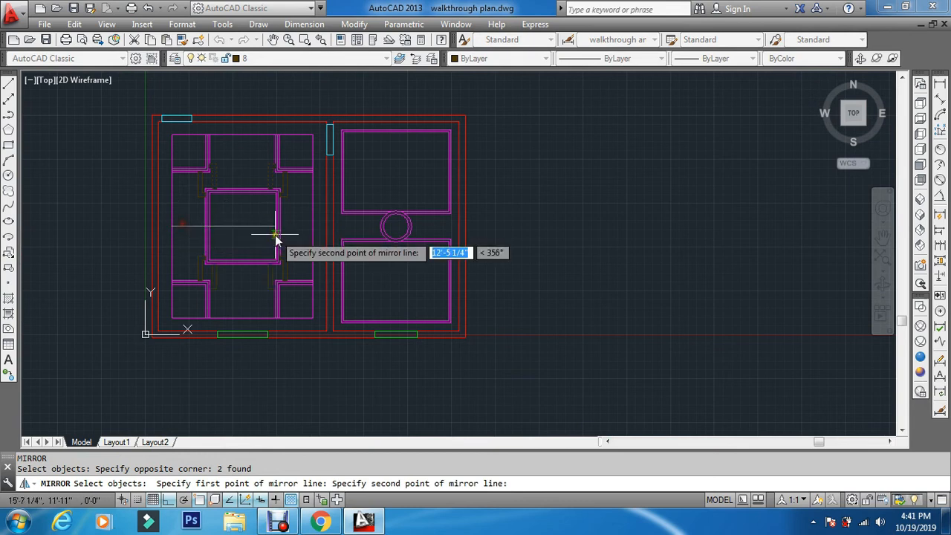
click(549, 228)
key(Escape)
key(Escape)
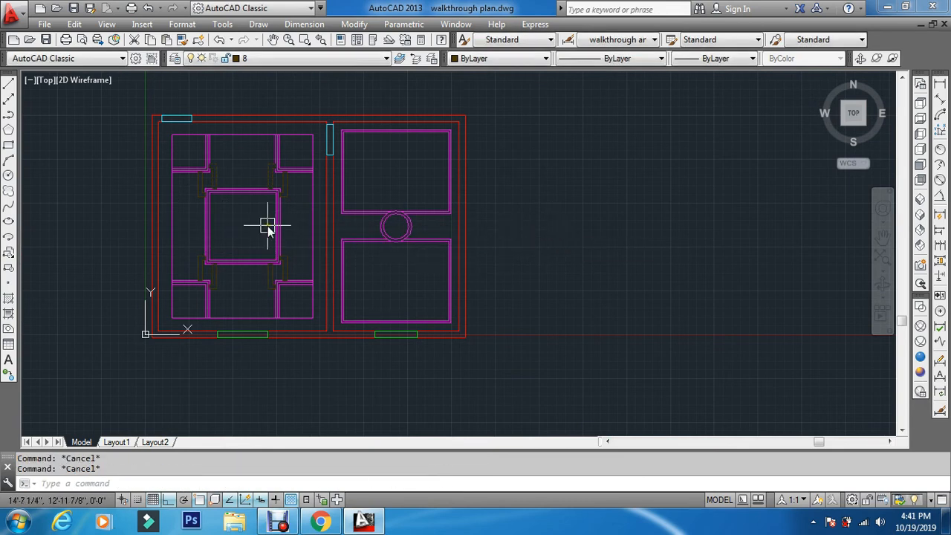
Zoom to the drawing extents and save the walkthrough plan.
text(z)
key(Return)
scroll(267, 225, up, 2)
text(e)
key(Return)
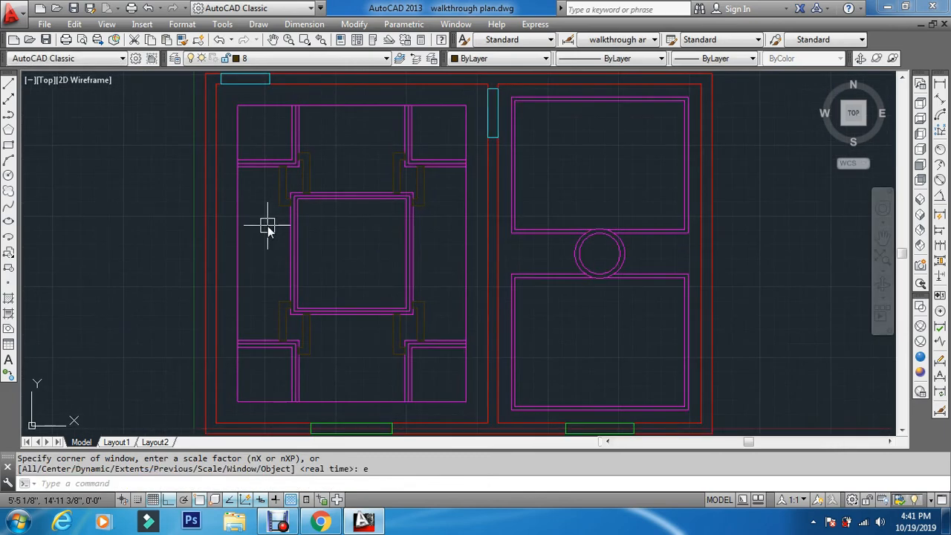
key(ctrl+s)
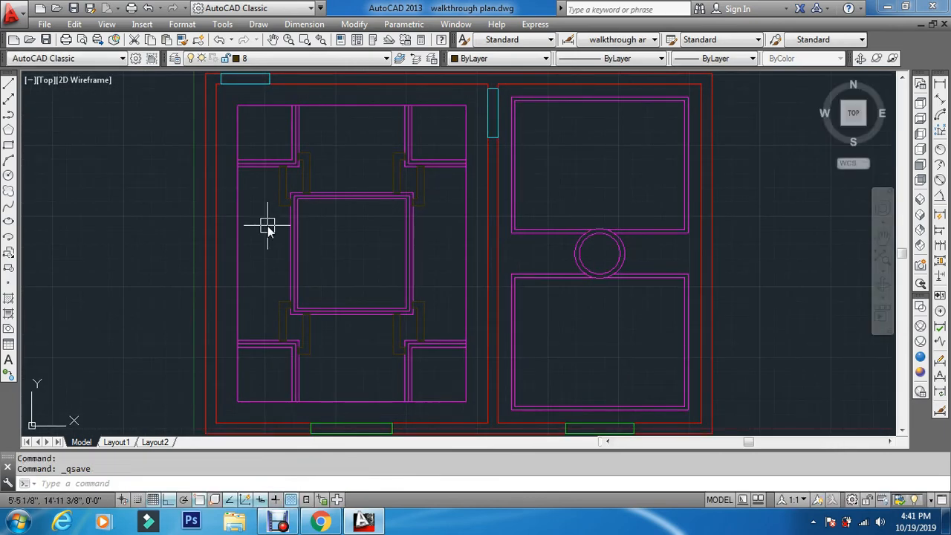